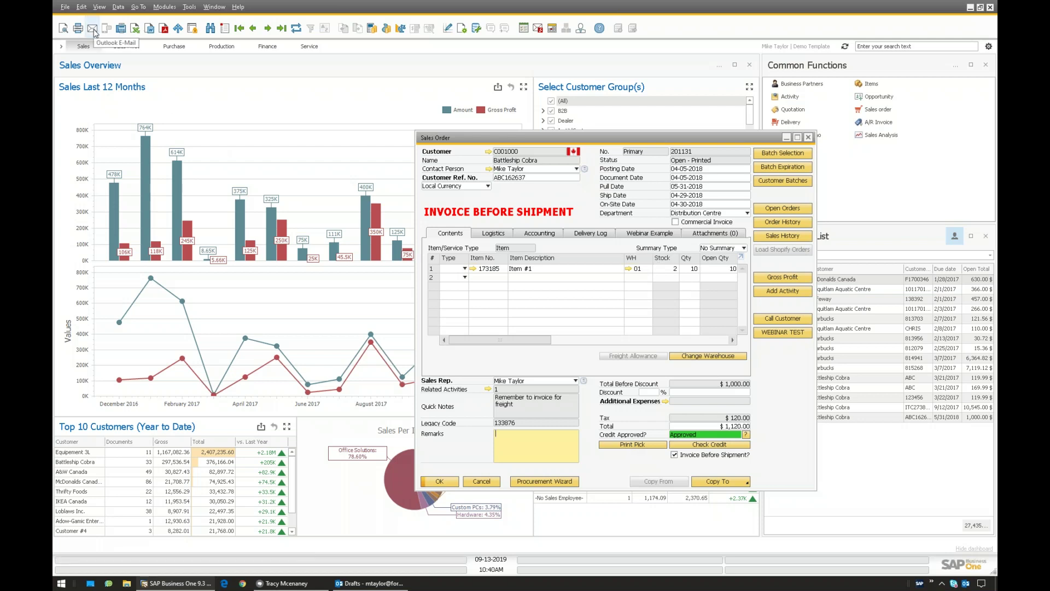
- Create an Outlook e-mail from the open sales order and move the e-mail window away from the order's header
left_click(93, 31)
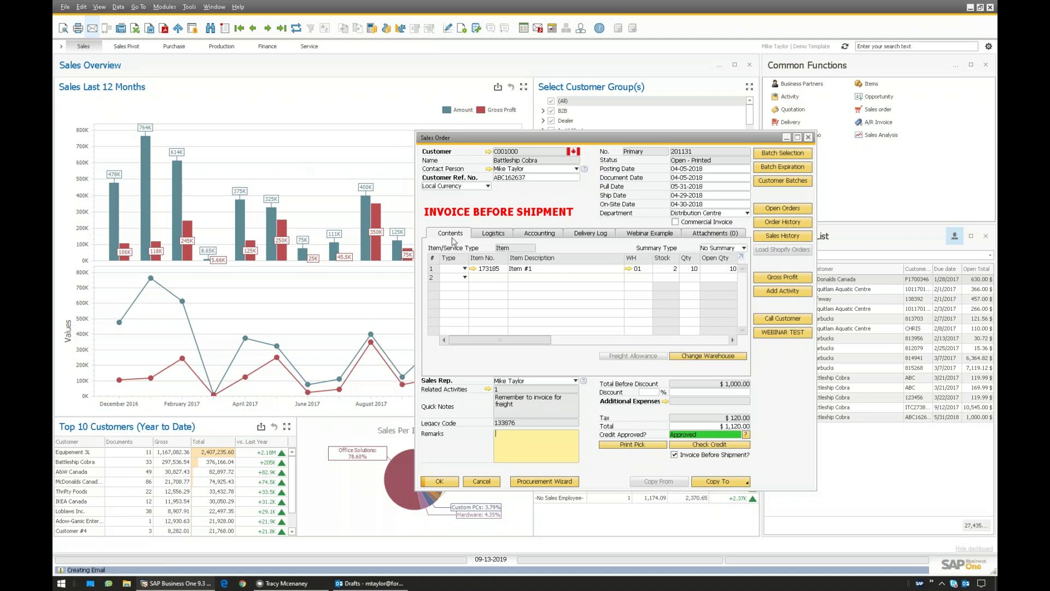
left_click_drag(319, 75, 299, 136)
left_click(297, 267)
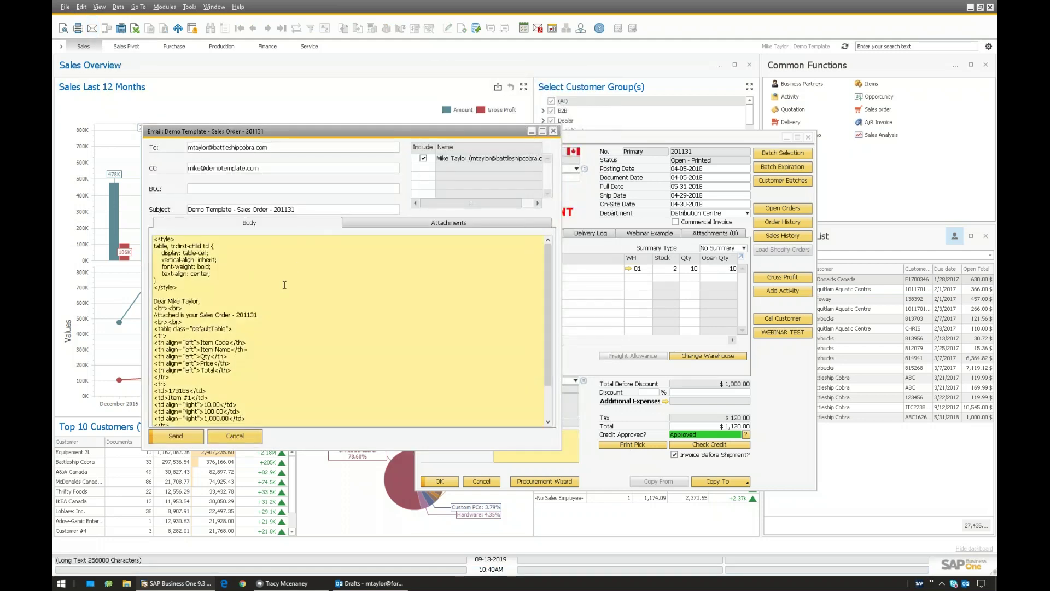
left_click_drag(202, 140, 189, 162)
left_click(205, 257)
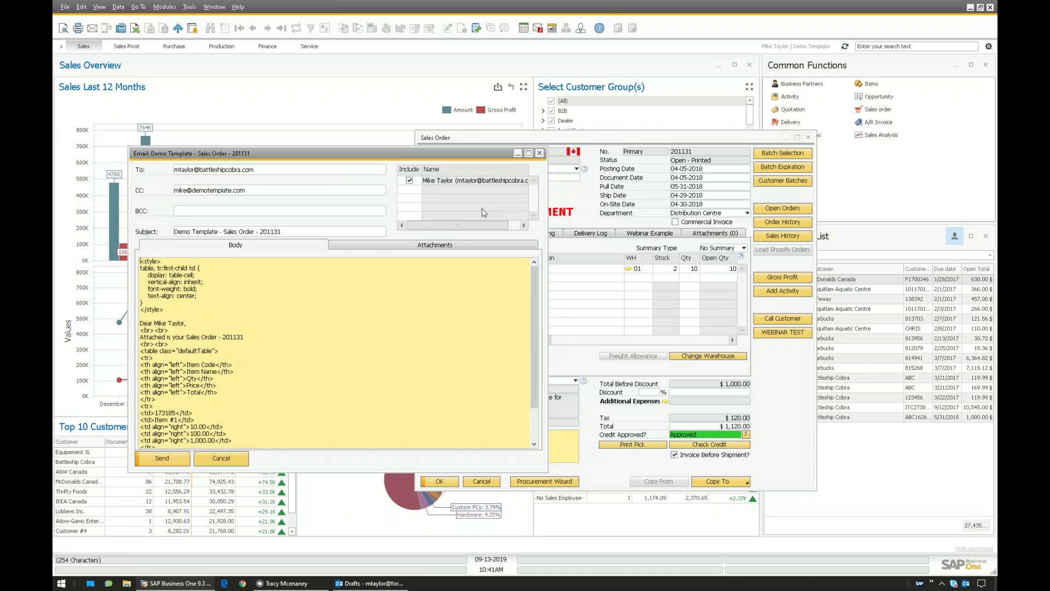
- Examine the e-mail's To and CC recipients and the contact inclusion list against the sales order behind it
left_click_drag(197, 277, 203, 344)
left_click(290, 303)
left_click(276, 174)
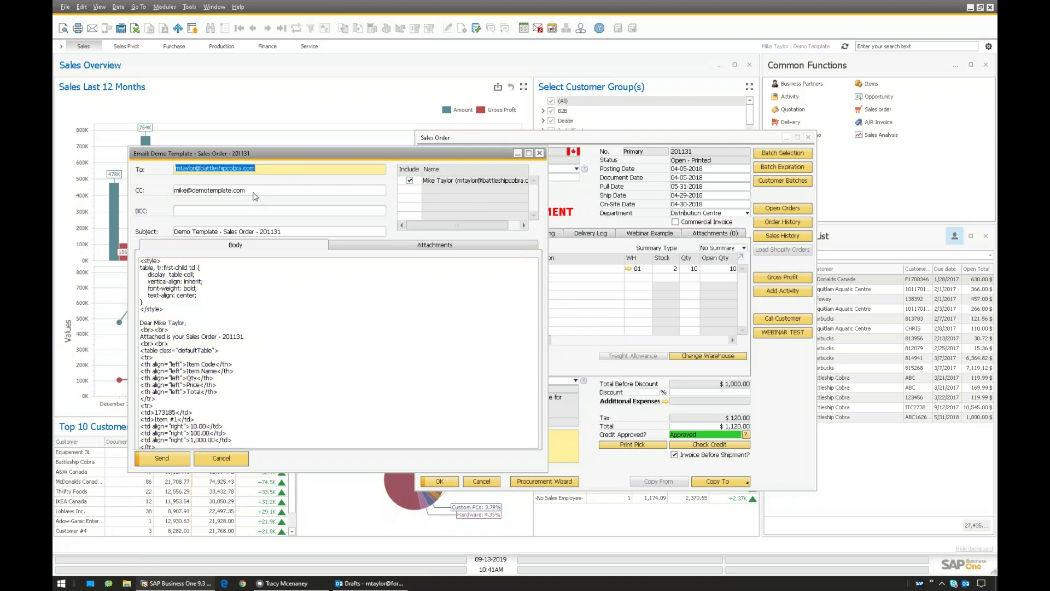
left_click(250, 191)
left_click(261, 174)
left_click(243, 191)
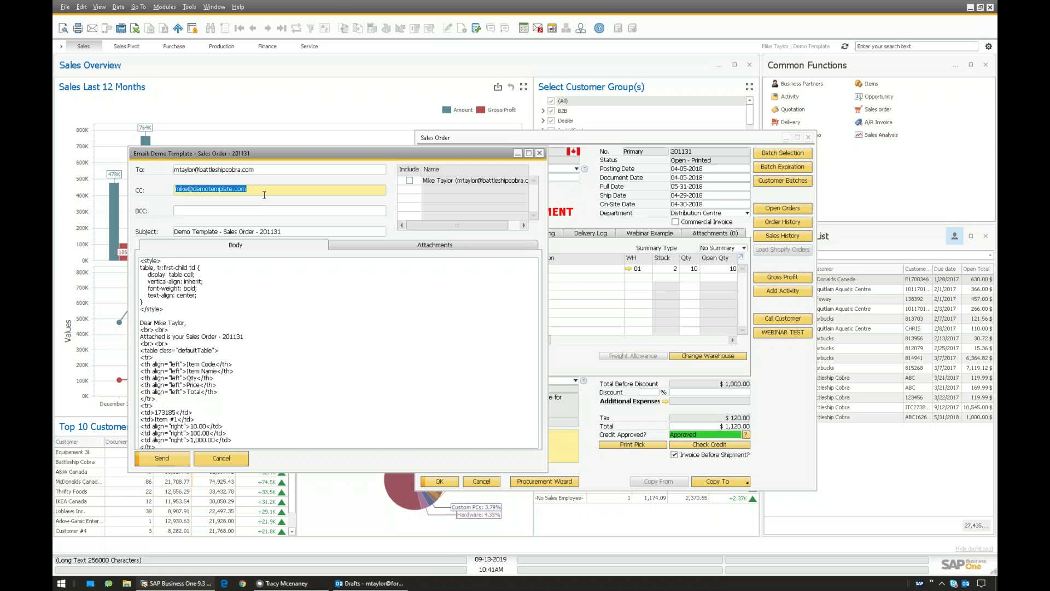
left_click(558, 306)
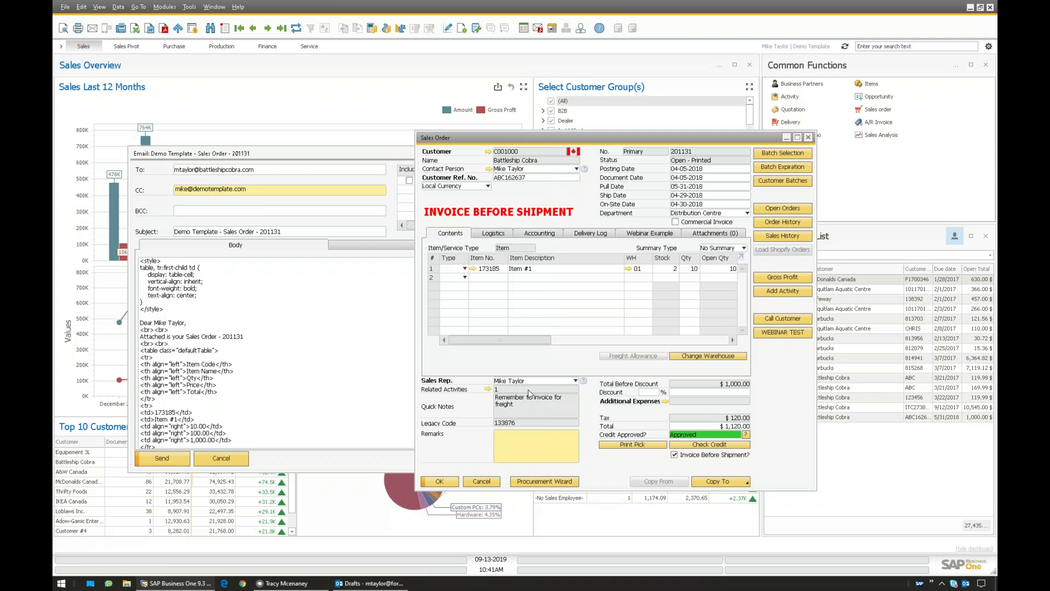
left_click(287, 152)
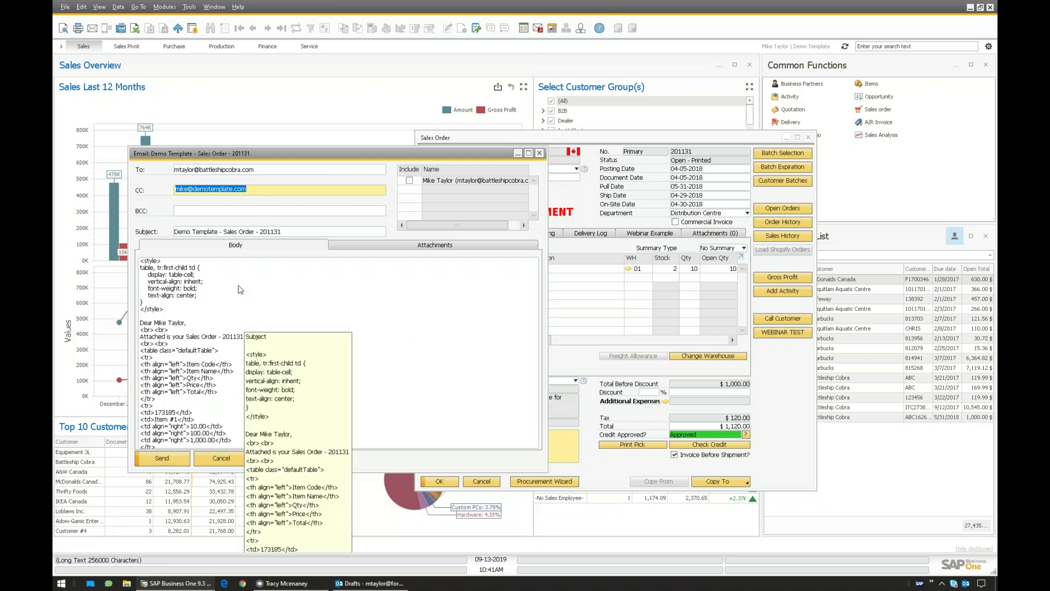
left_click(229, 362)
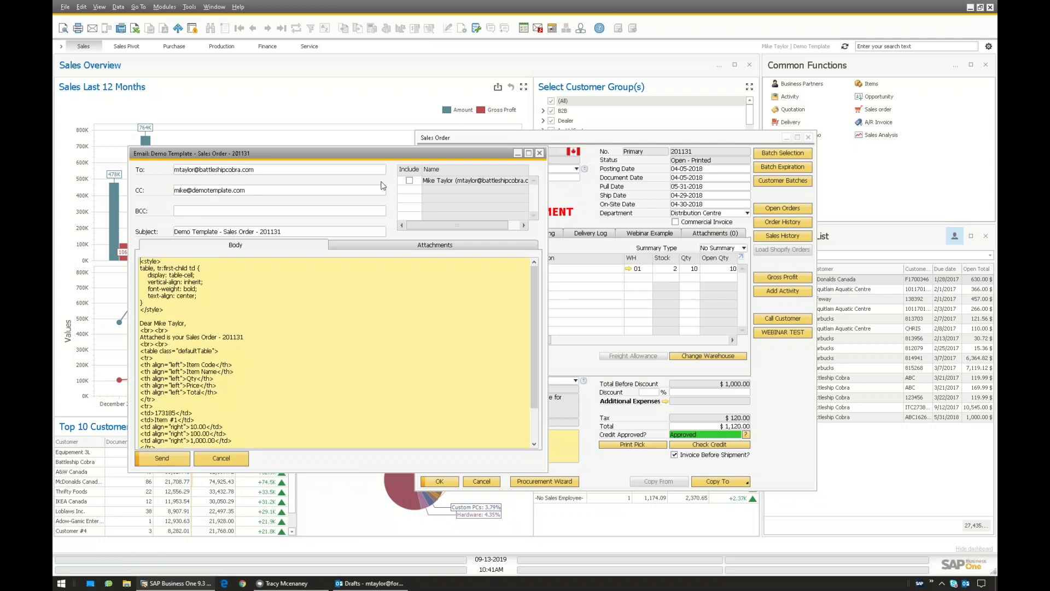
- Examine the HTML message body, covering the style block, the greeting and the item table markup
left_click(257, 173)
left_click(144, 261)
left_click_drag(143, 260, 277, 382)
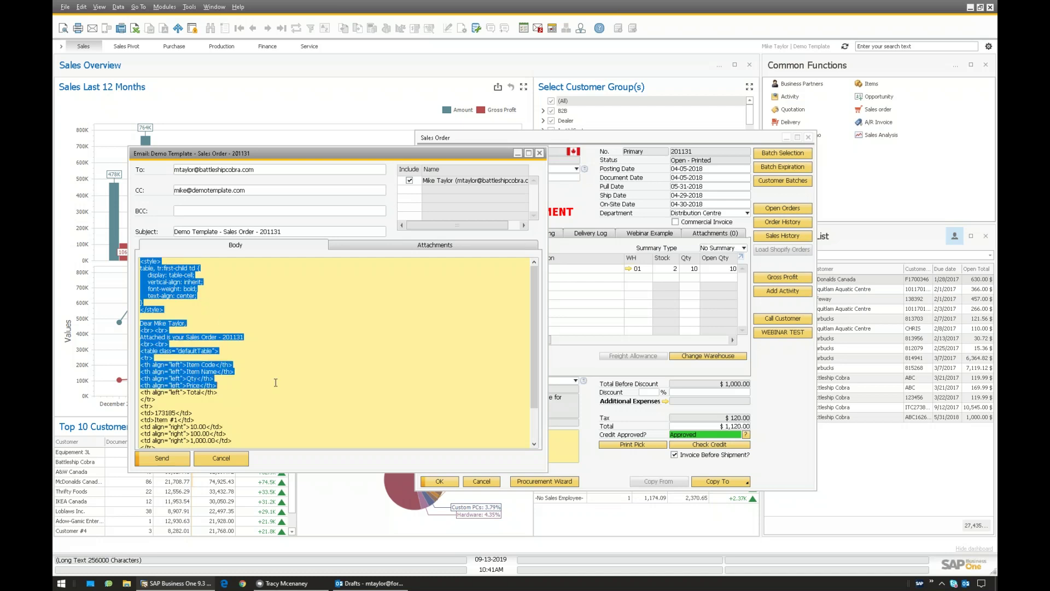
left_click(209, 289)
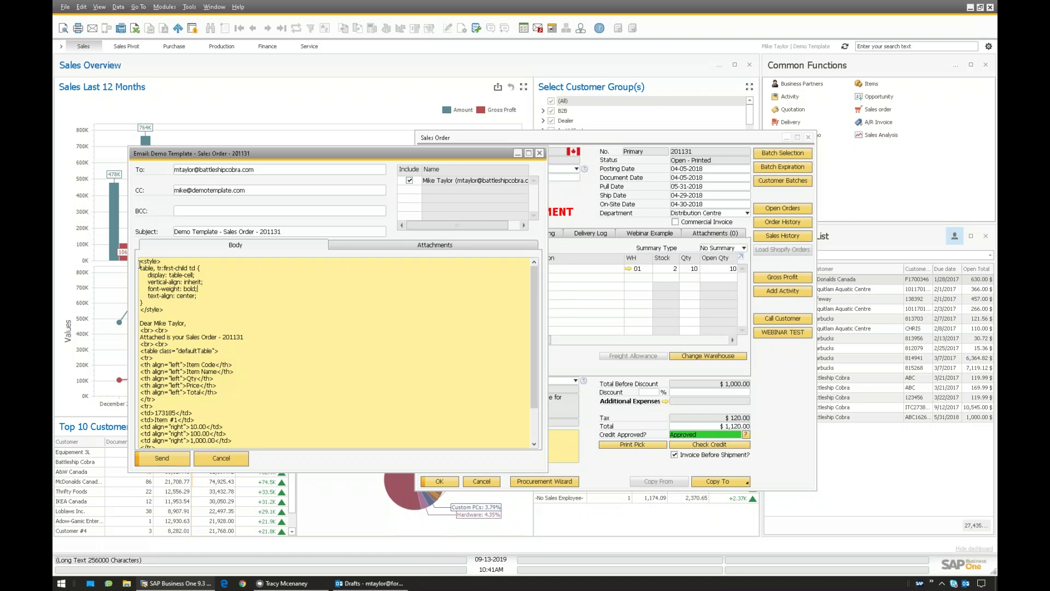
left_click_drag(142, 261, 179, 318)
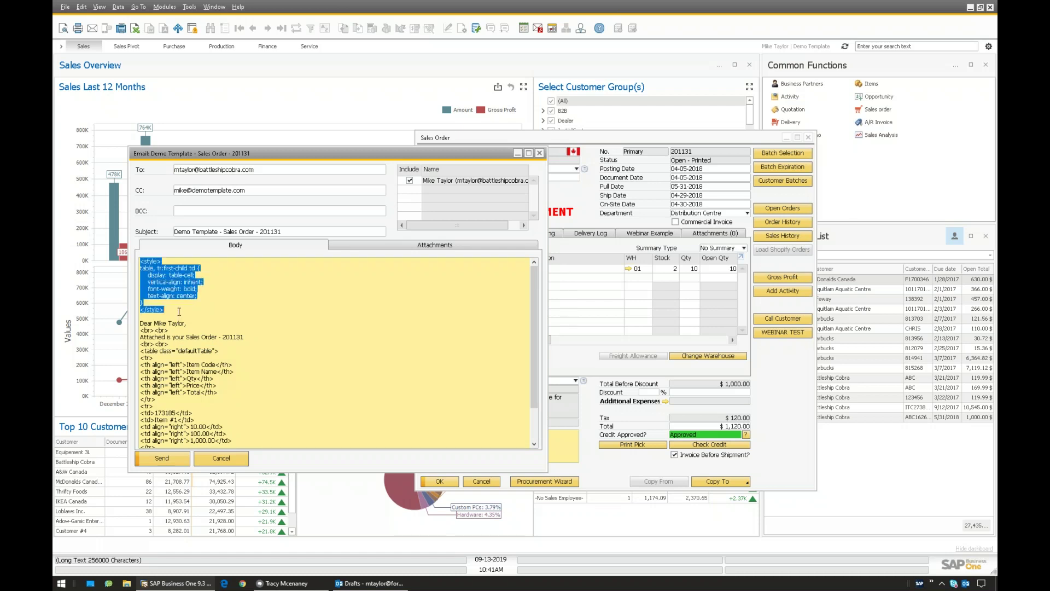
left_click(174, 311)
scroll(176, 339, "down", 2)
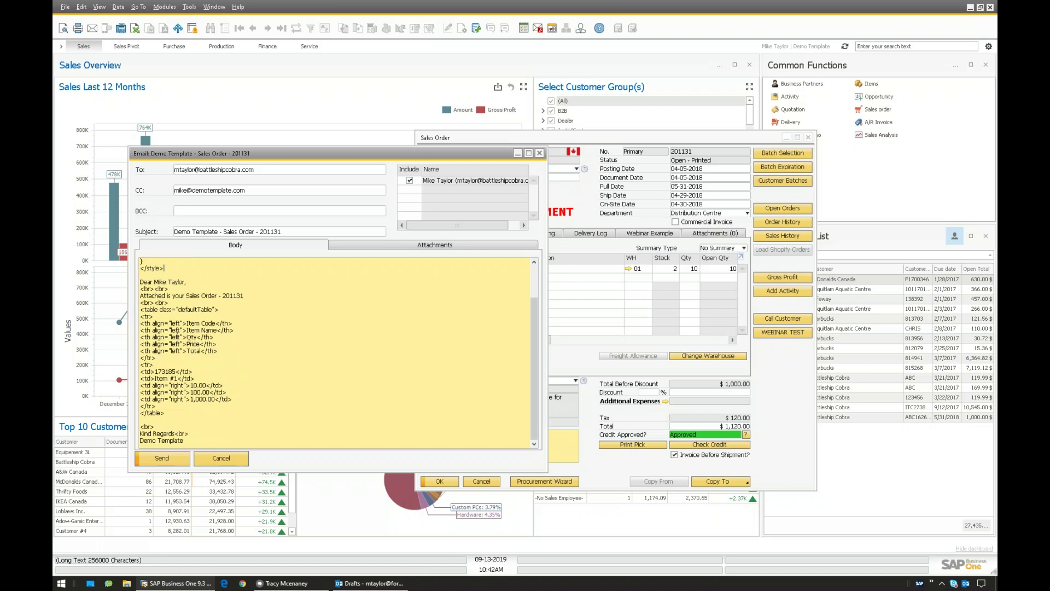
left_click_drag(155, 282, 186, 282)
left_click_drag(164, 415, 141, 310)
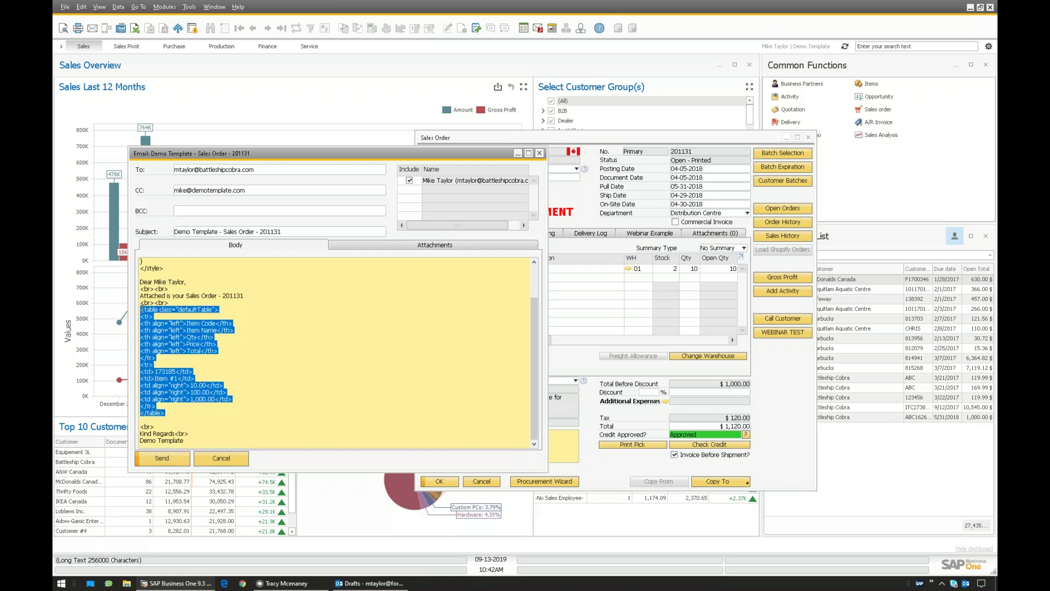
left_click(236, 358)
left_click_drag(165, 414, 141, 282)
left_click(192, 371)
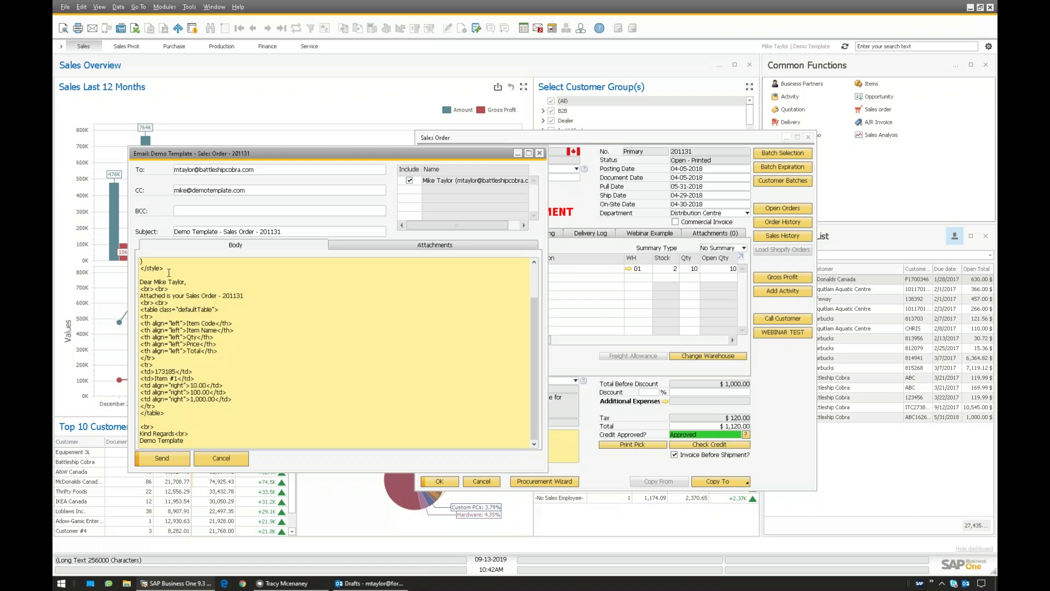
scroll(184, 373, "up", 2)
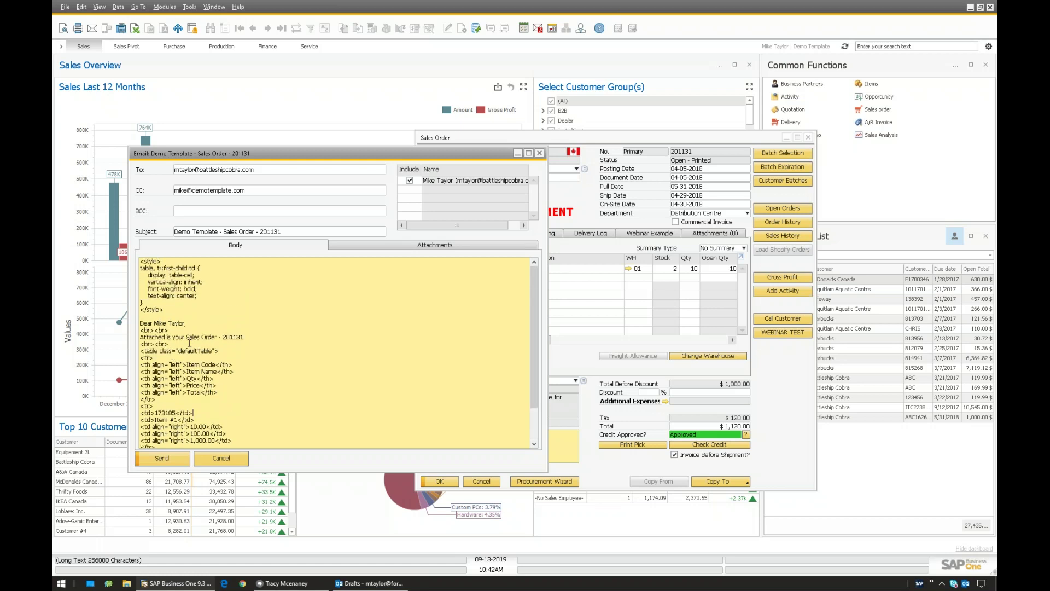
- Check the e-mail's attachments and message body, and send the sales order e-mail
left_click(380, 247)
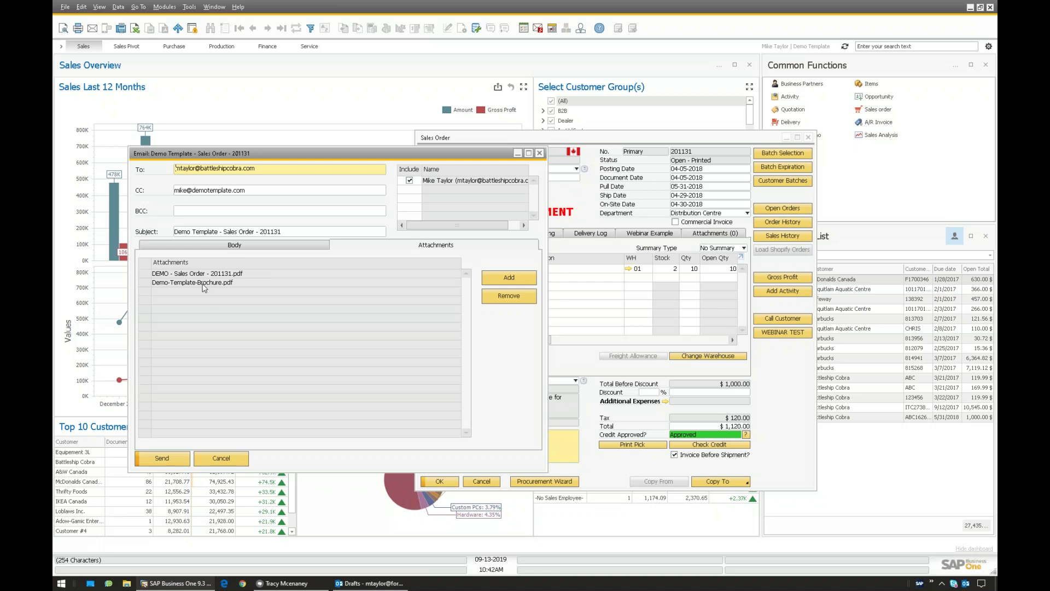
left_click(602, 215)
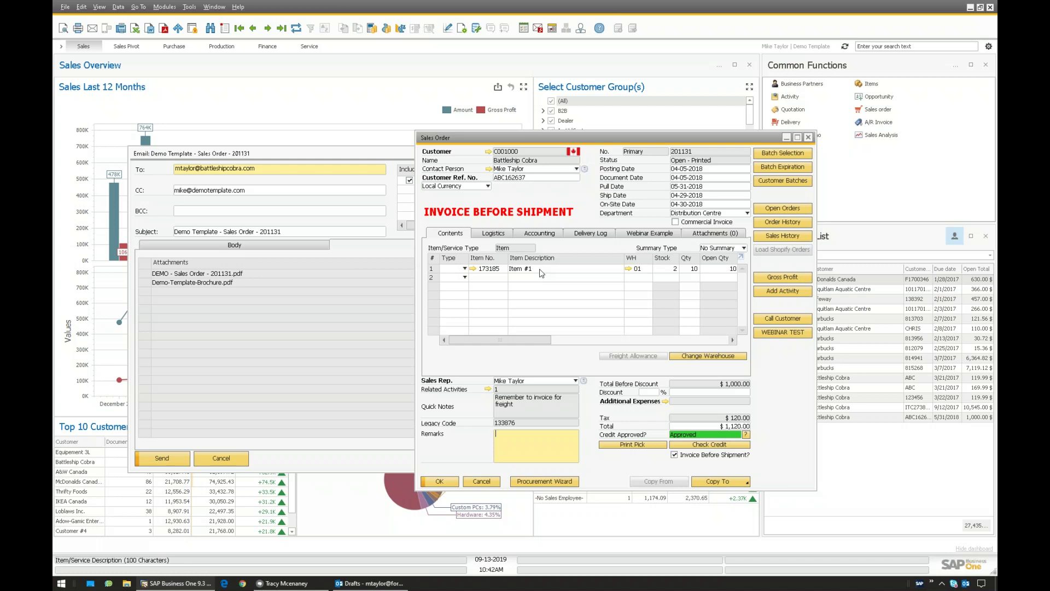
left_click(193, 330)
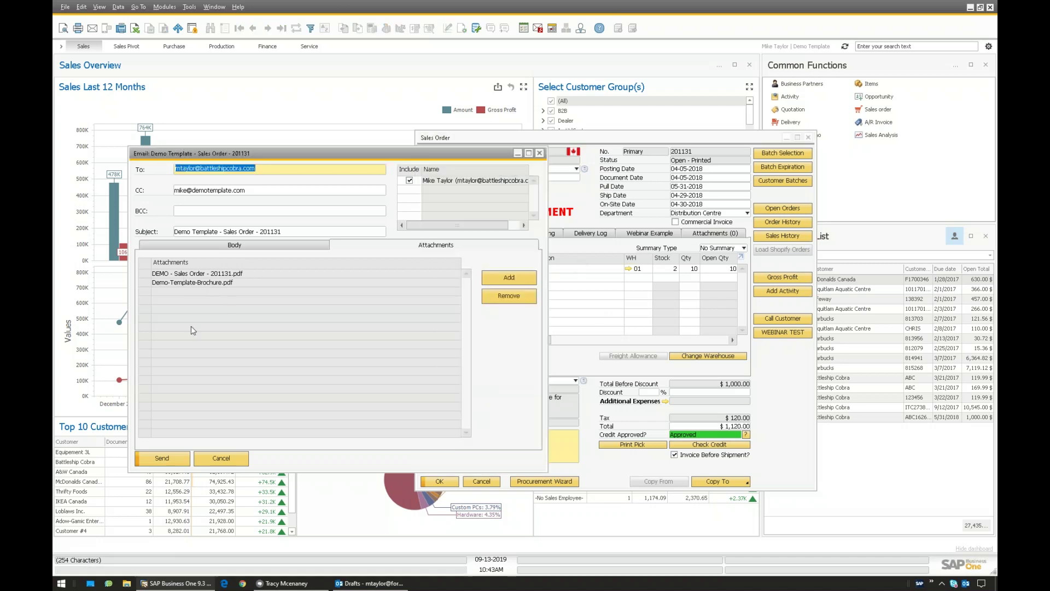
left_click(251, 250)
left_click(260, 292)
scroll(261, 292, "up", 2)
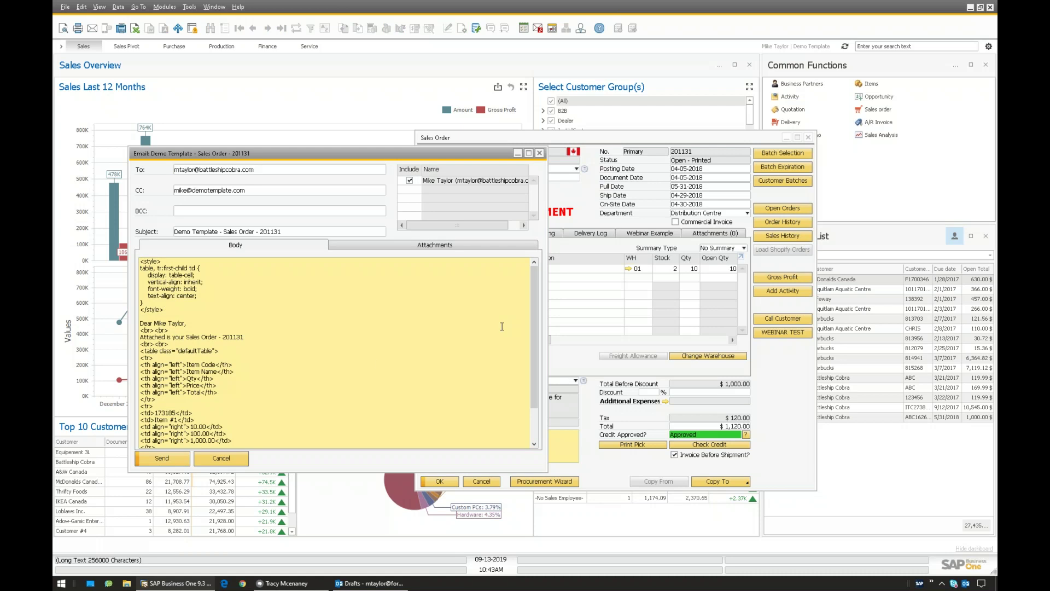
left_click(157, 460)
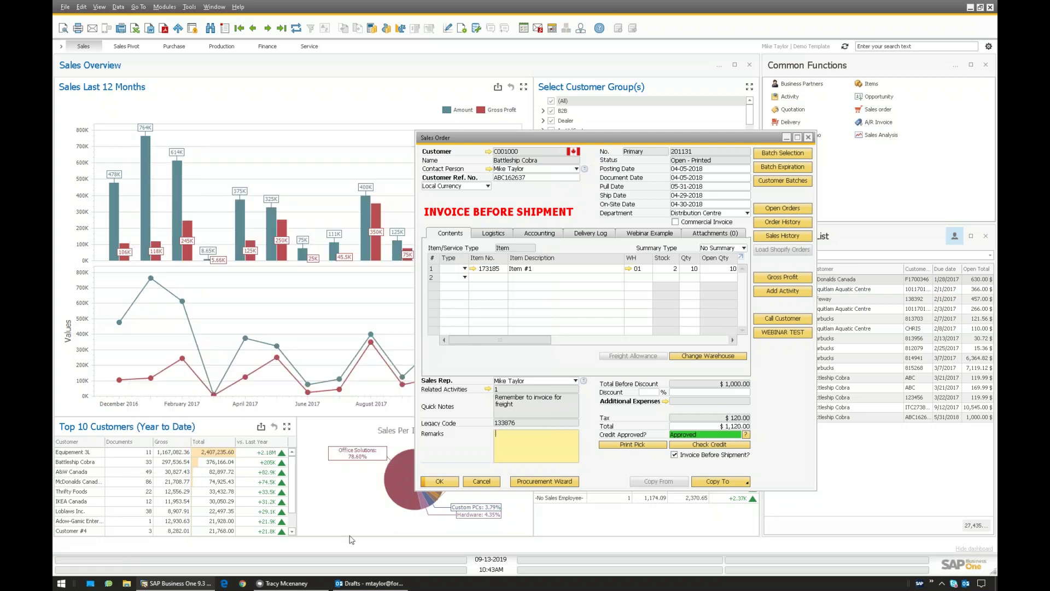
- Switch to the Drafts folder in Outlook and examine the item table in the generated sales order message
mouse_move(369, 583)
left_click(379, 531)
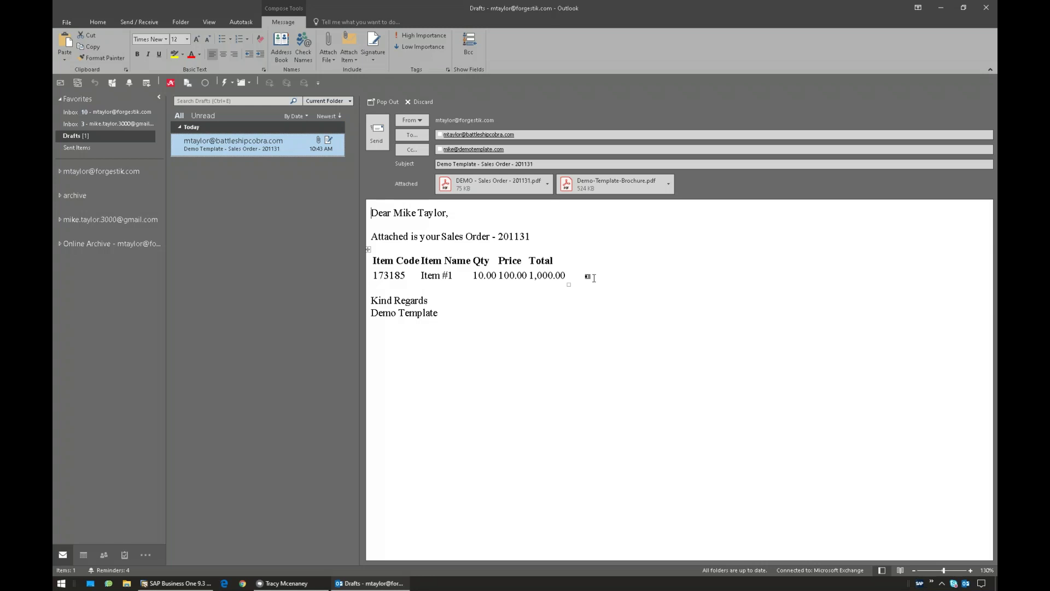
left_click_drag(586, 277, 353, 251)
left_click_drag(624, 283, 381, 263)
left_click(604, 272)
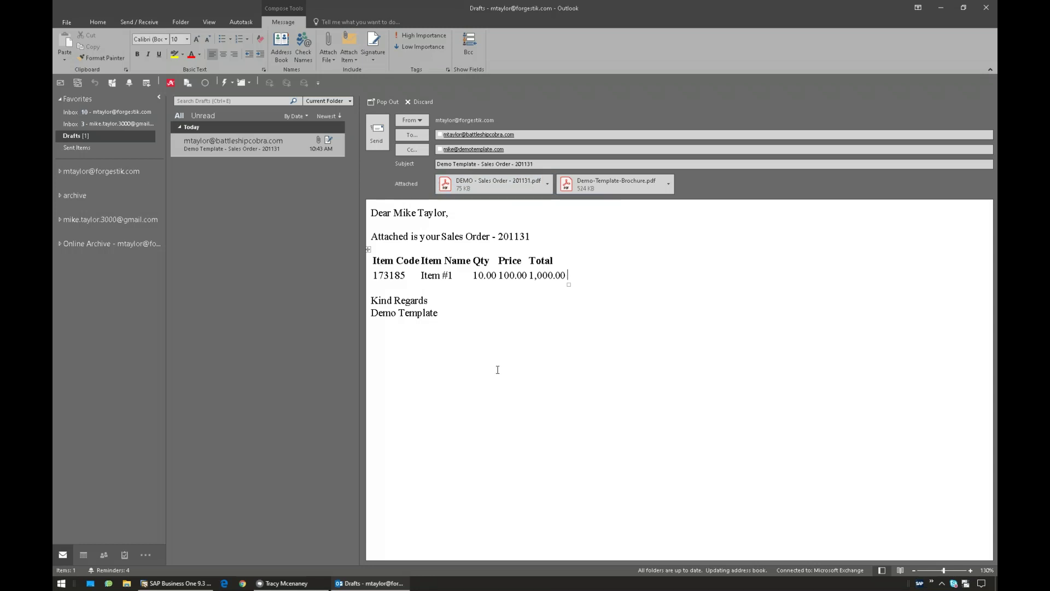
left_click_drag(598, 273, 381, 250)
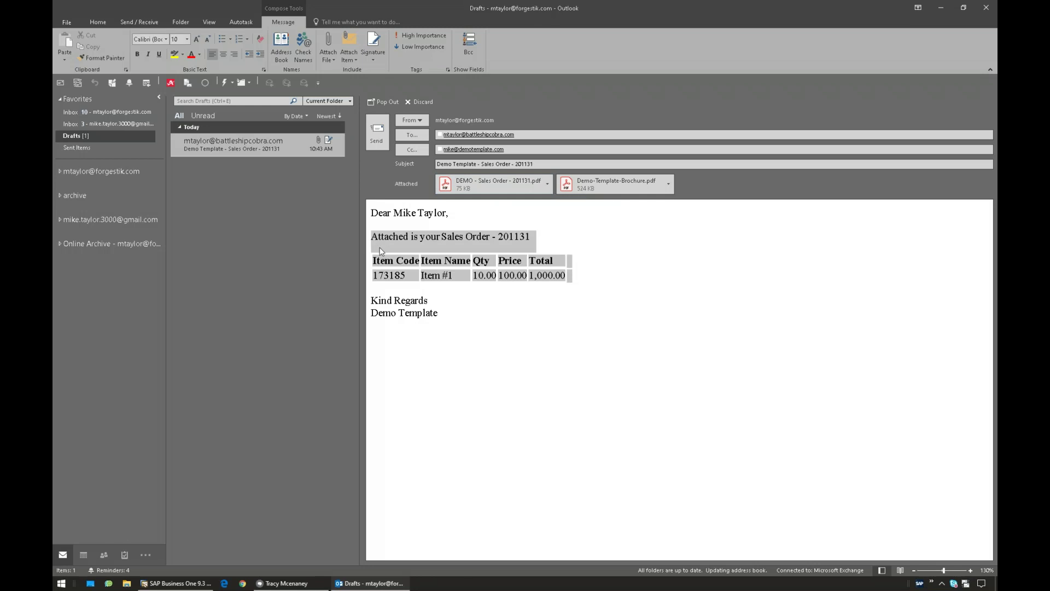
left_click(589, 260)
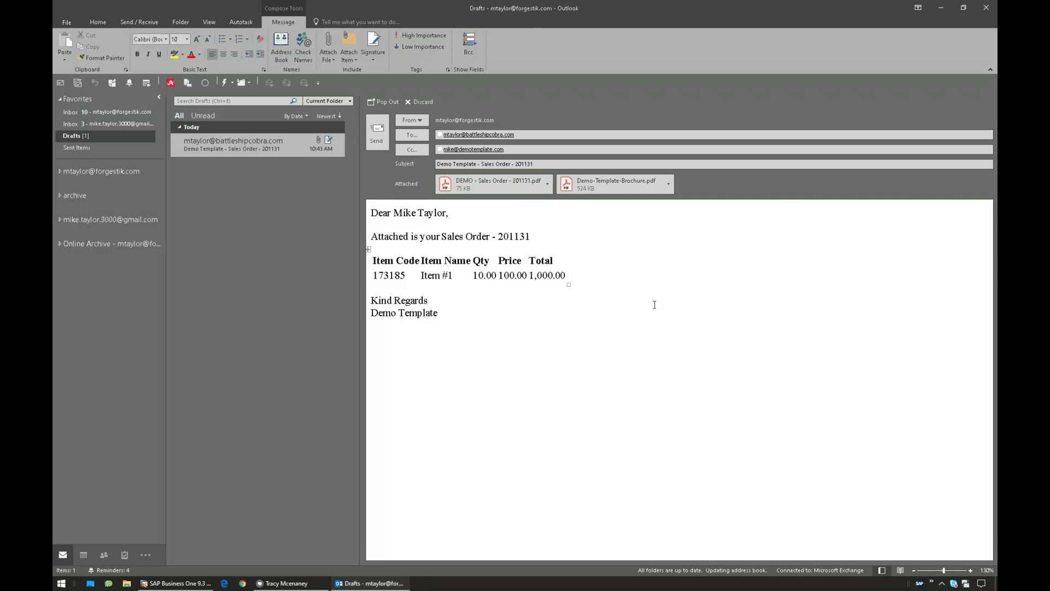
- Open the attached sales order PDF from the draft, view the printed order and close it
double_click(482, 191)
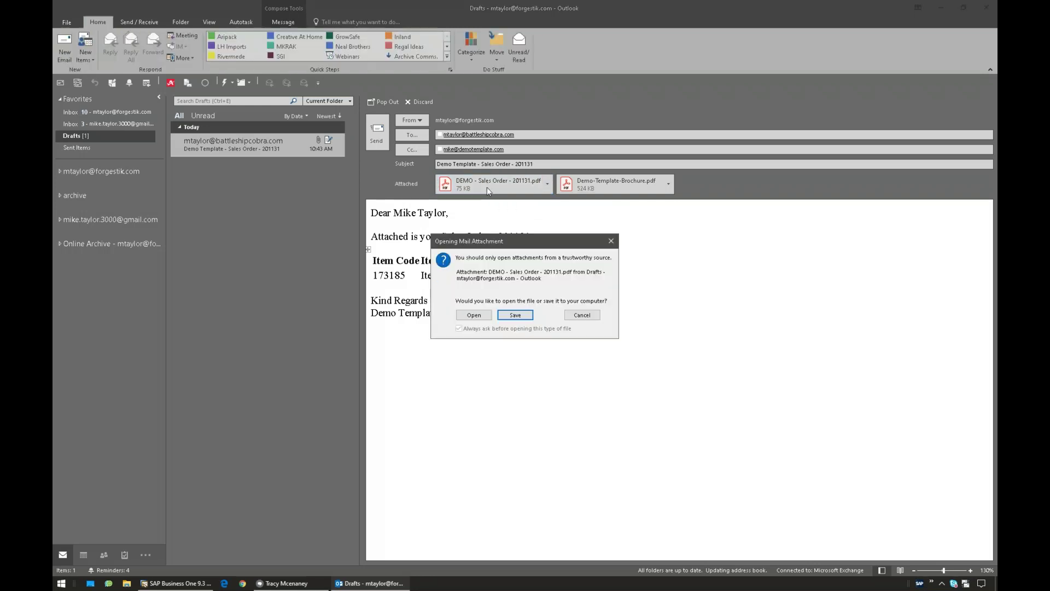
left_click(466, 314)
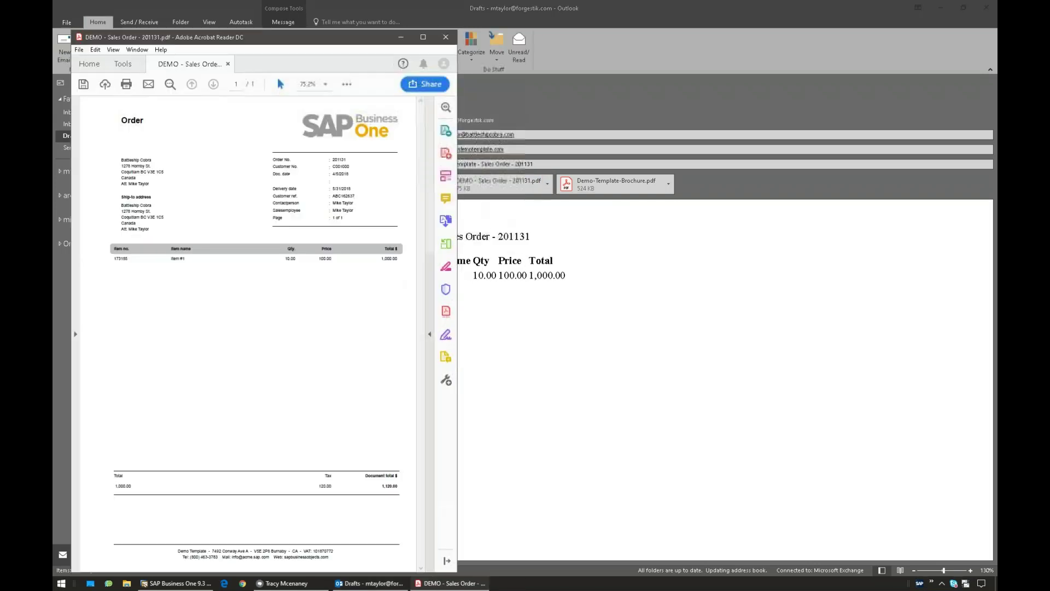
left_click_drag(341, 45, 627, 47)
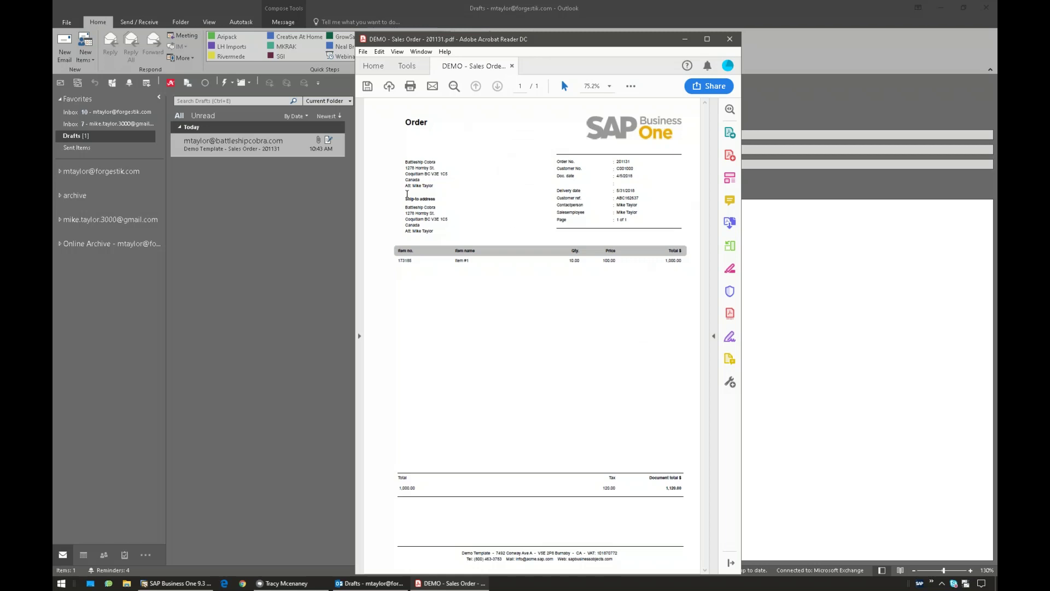
left_click(730, 39)
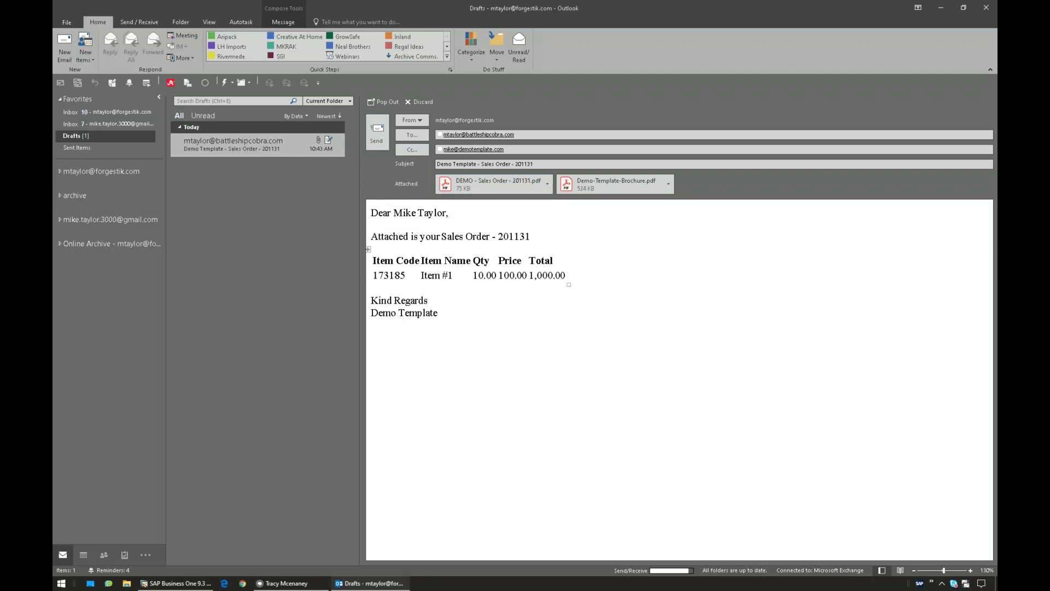
- Switch back to SAP Business One and close the sales order
left_click(480, 315)
left_click(194, 584)
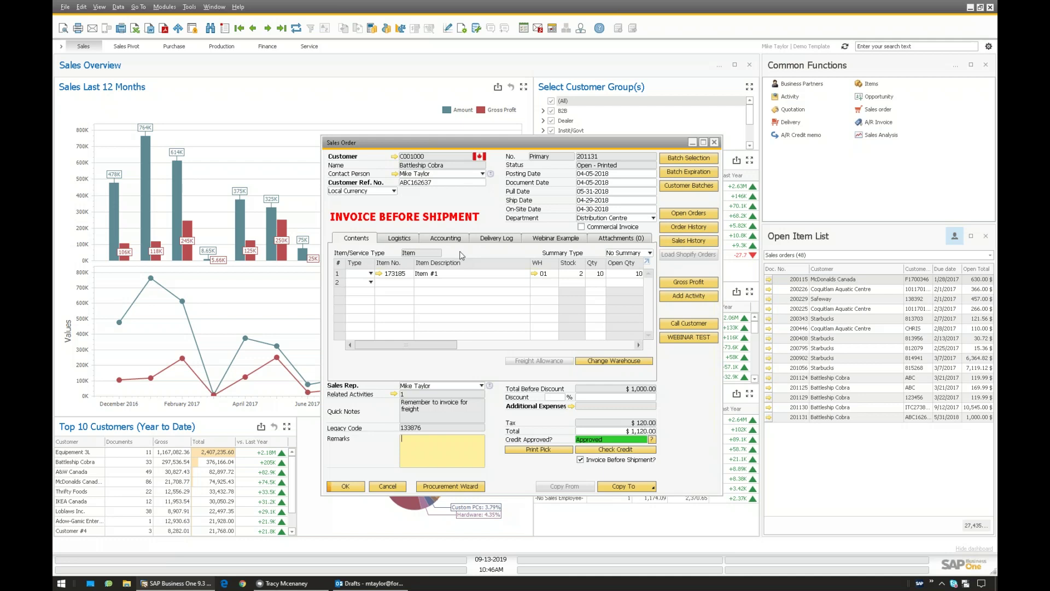
left_click(386, 486)
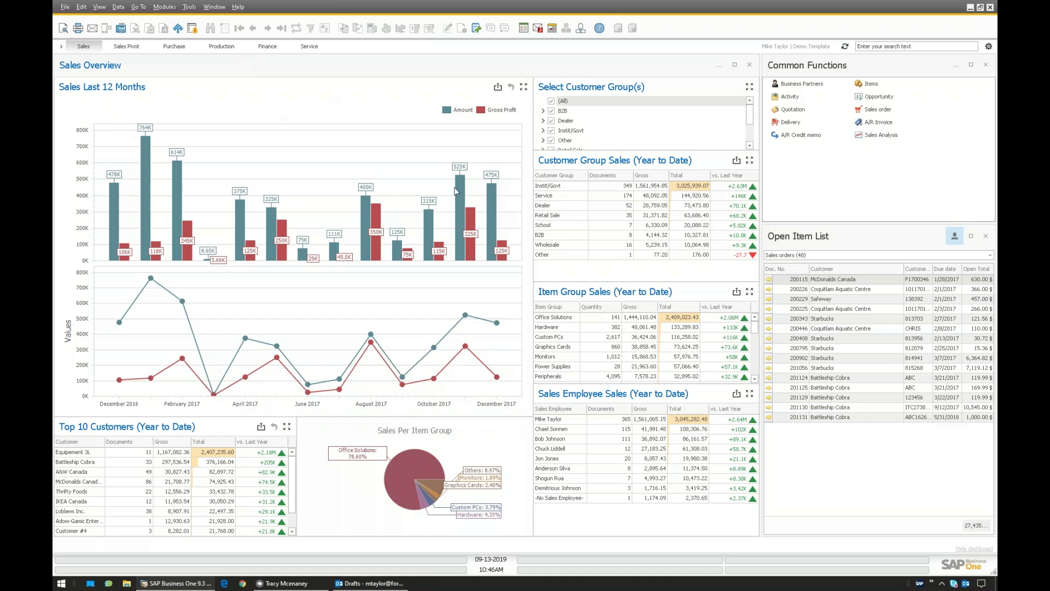
- Open the Mass Delivery window from the Sales - A/R module and move it to the middle of the dashboard
left_click(165, 7)
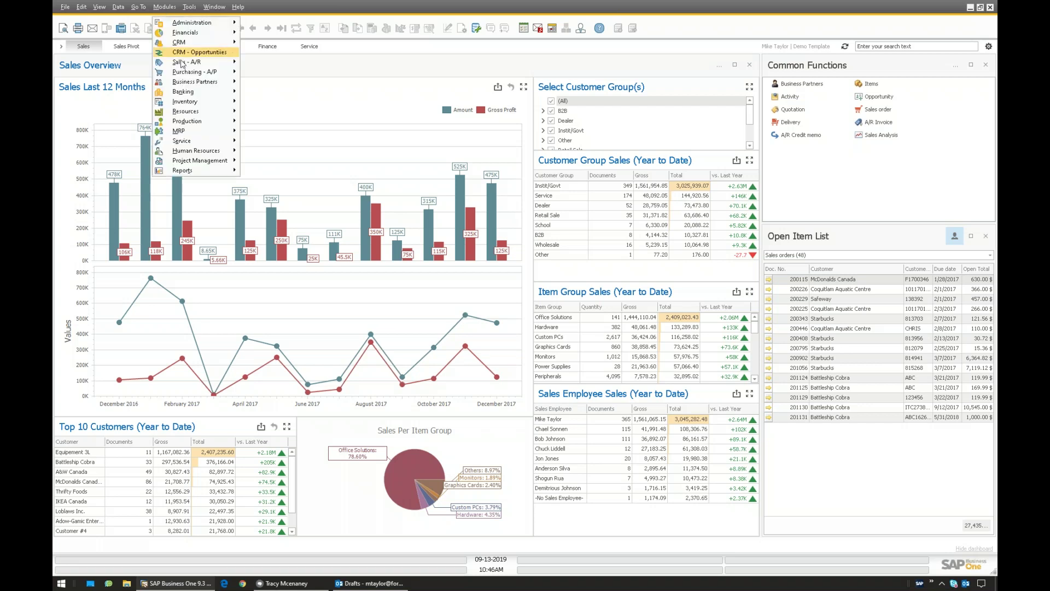
mouse_move(186, 62)
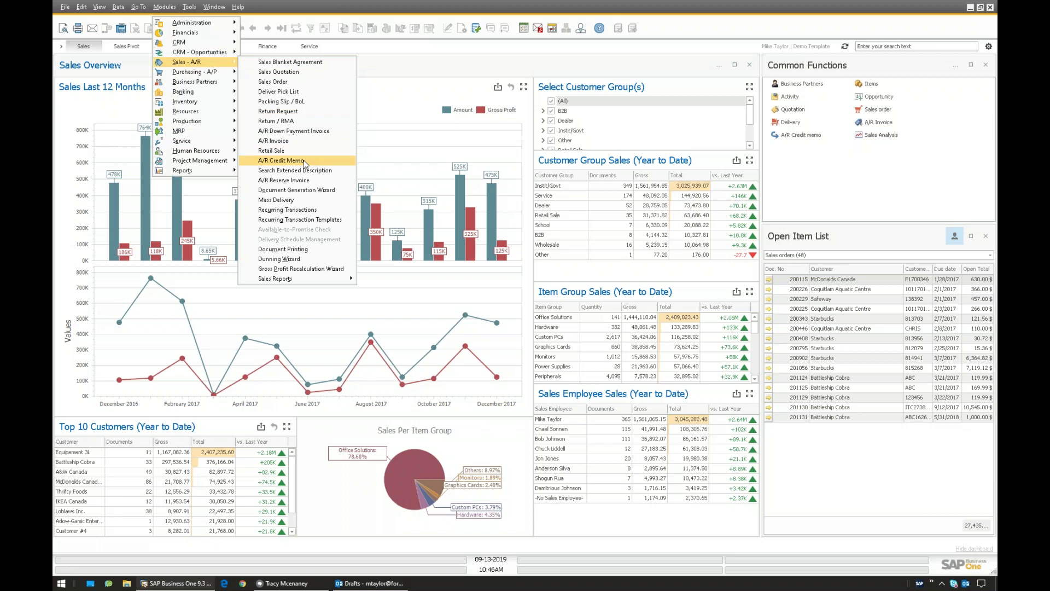
left_click(276, 199)
left_click_drag(230, 119, 444, 210)
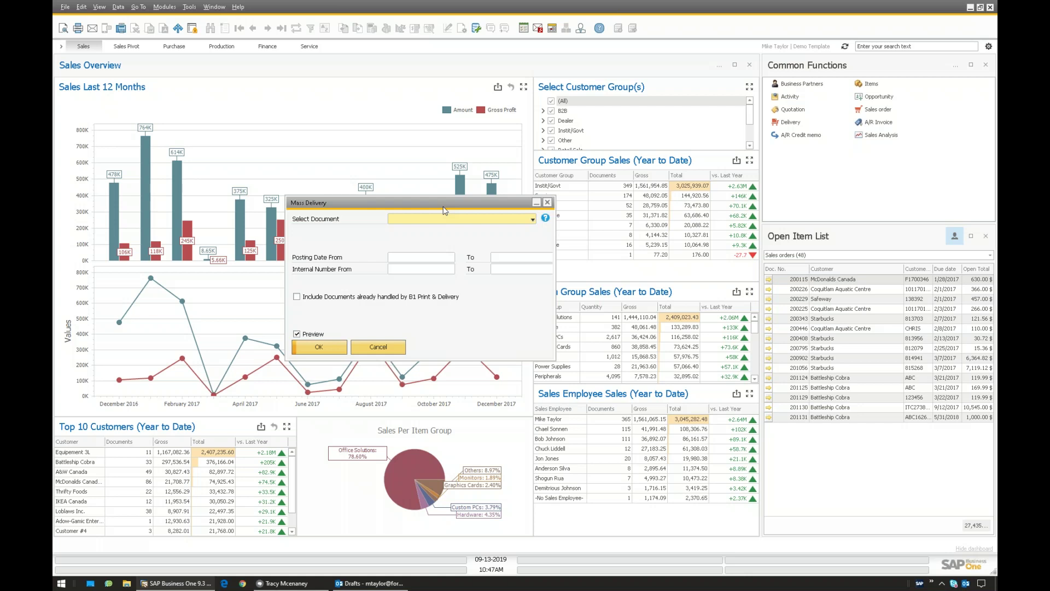
- Open the Sales Order form, go to the last record and show its Delivery Log
left_click(164, 7)
mouse_move(197, 69)
left_click(268, 46)
left_click(281, 28)
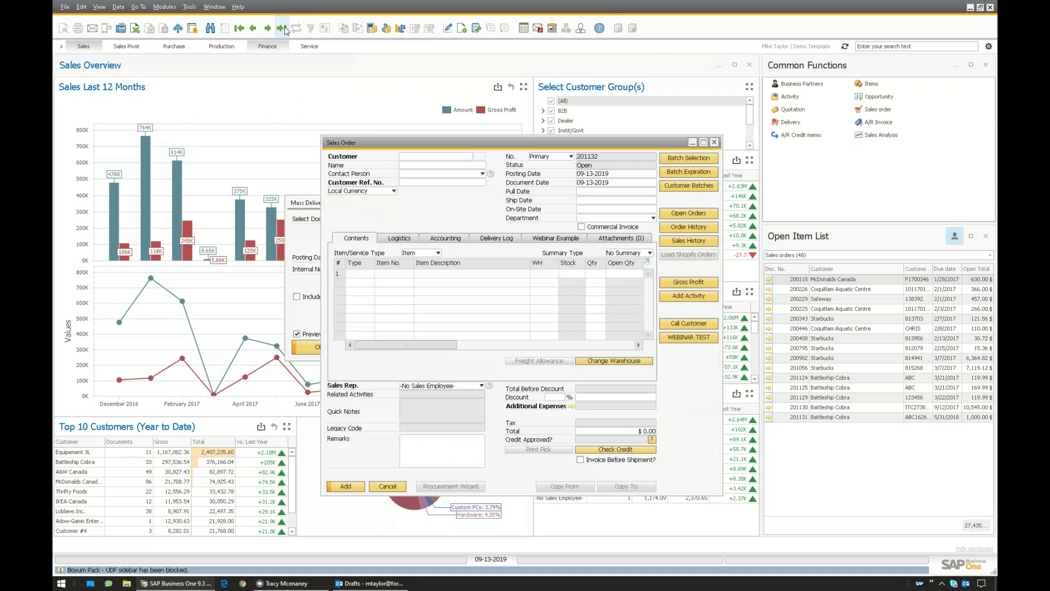
left_click(280, 28)
left_click(495, 238)
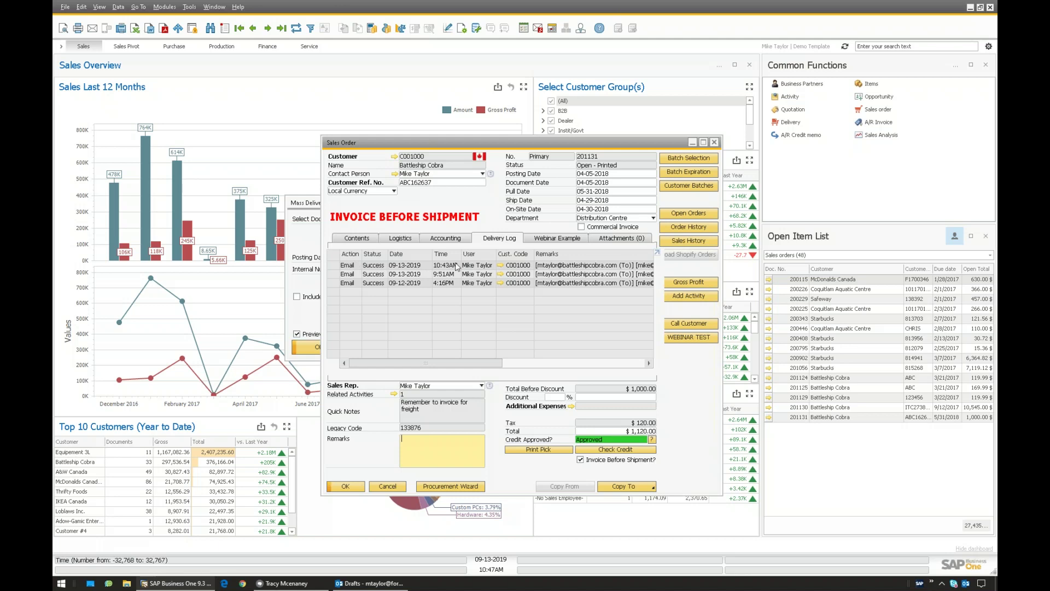
- Open the B1 Print and Delivery delivery log for the sales order, review its entries, and close the log and the order
mouse_move(479, 362)
left_mouse_down()
mouse_move(602, 364)
mouse_move(486, 363)
left_mouse_up()
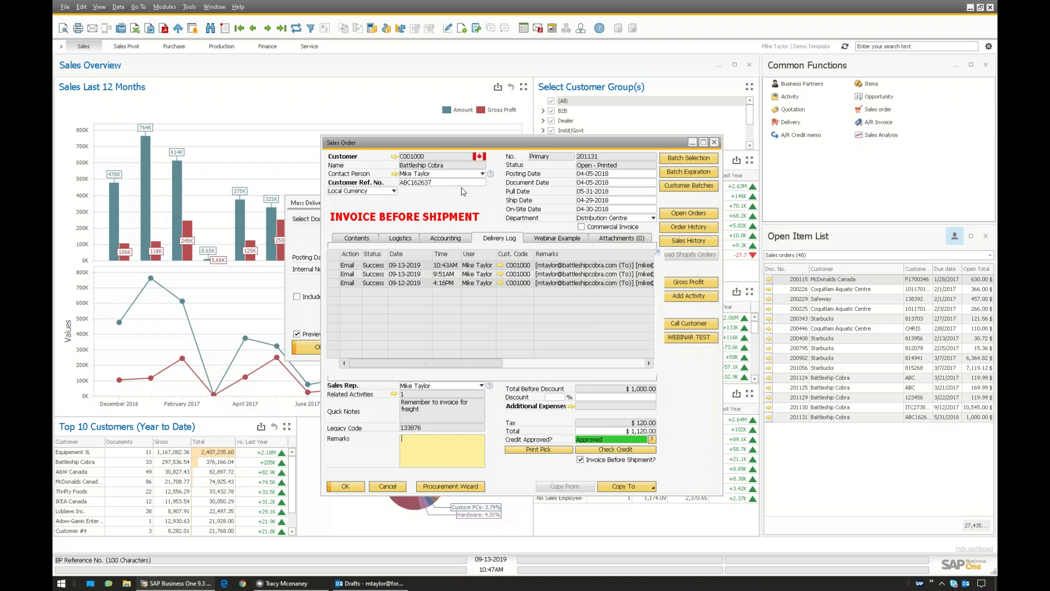
right_click(472, 203)
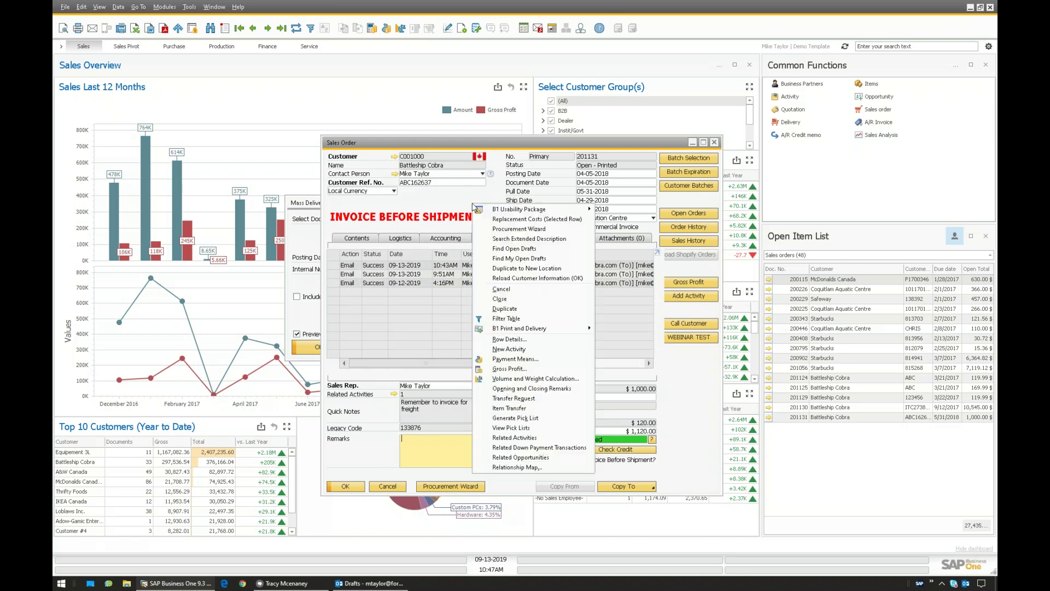
mouse_move(523, 329)
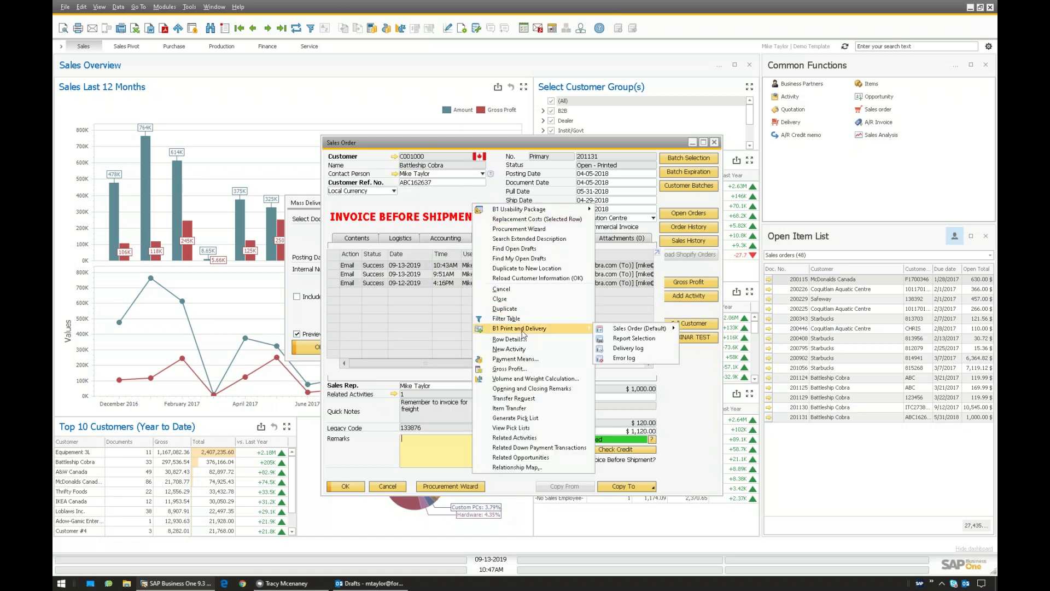
left_click(632, 350)
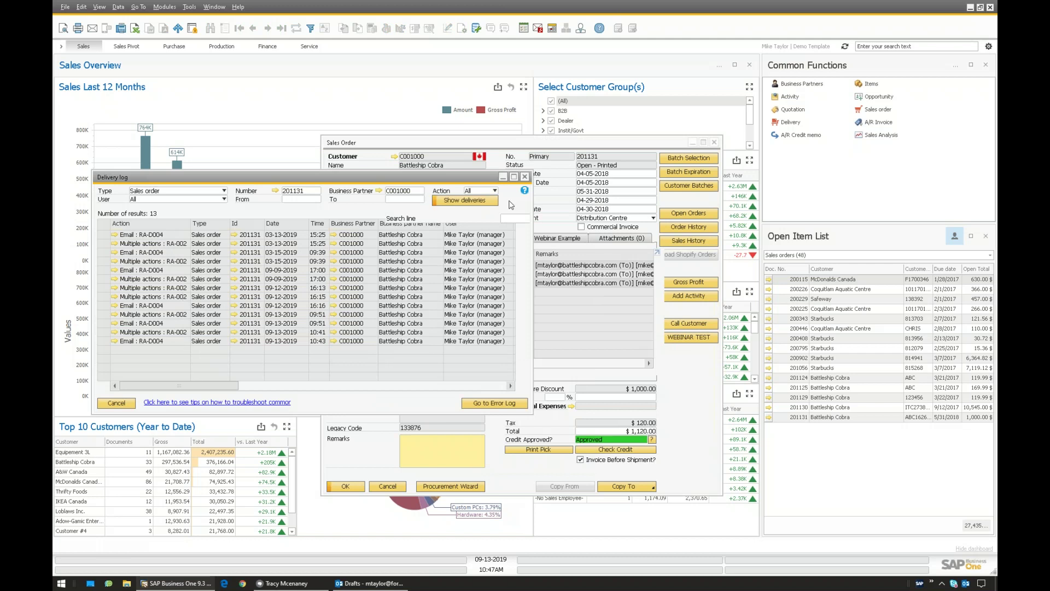
left_click(524, 178)
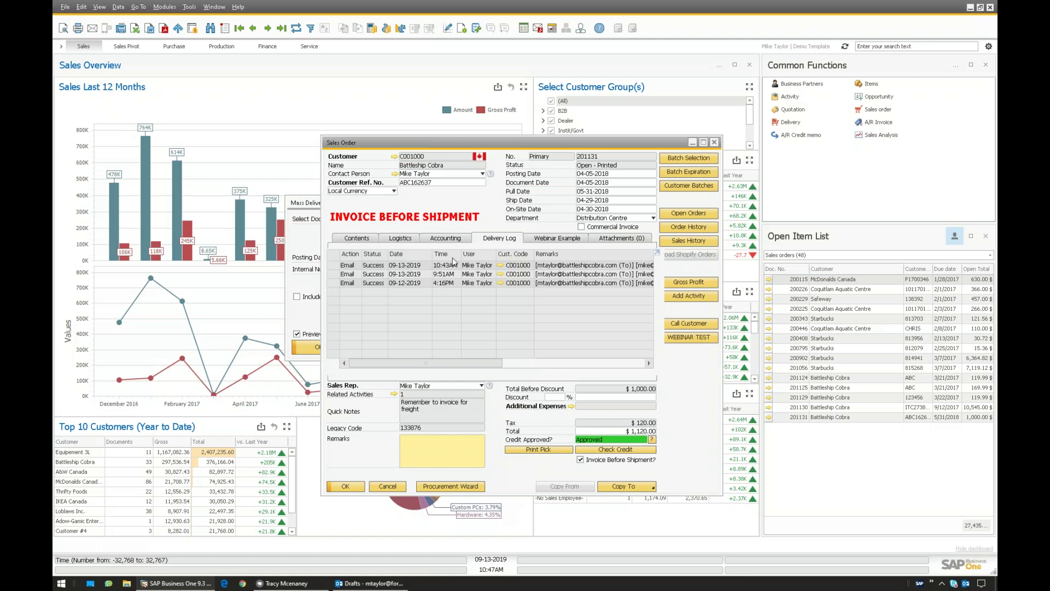
left_click(714, 143)
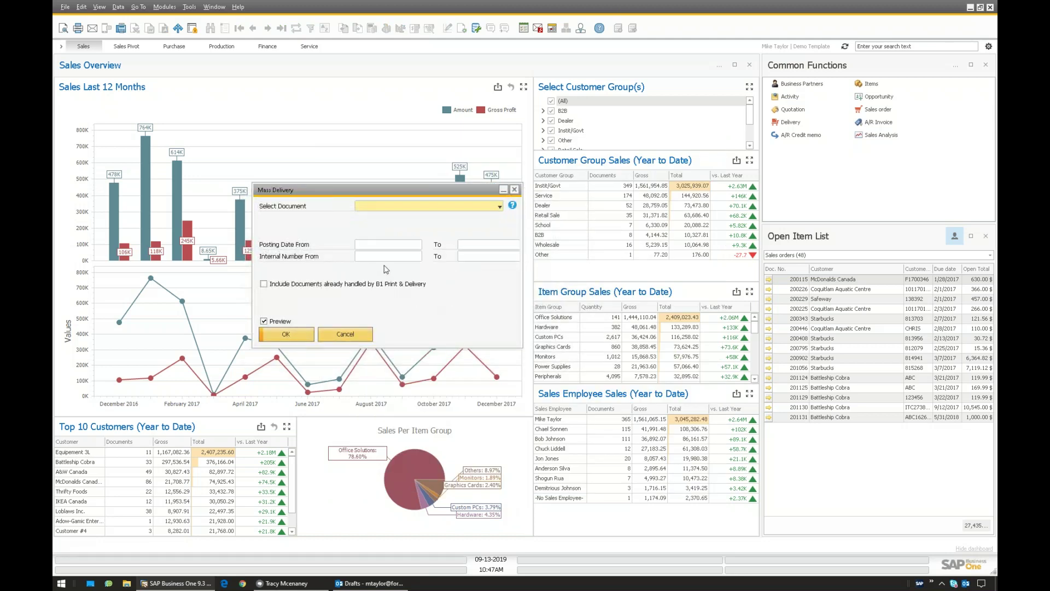
- Set up the mass delivery for the Account Balance document with Email as the action
left_click(376, 206)
left_click(367, 227)
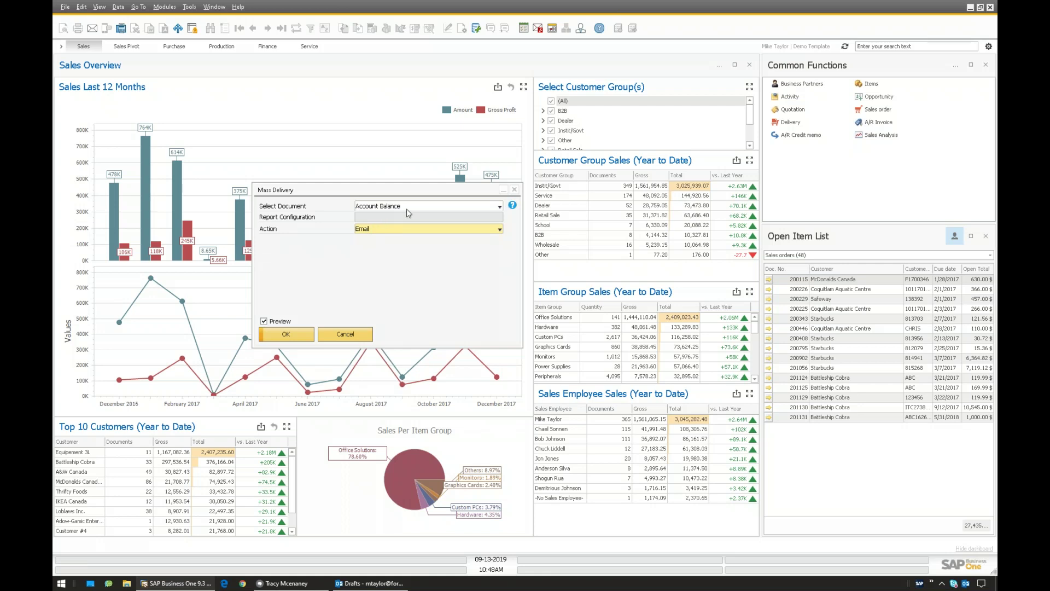
left_click(382, 231)
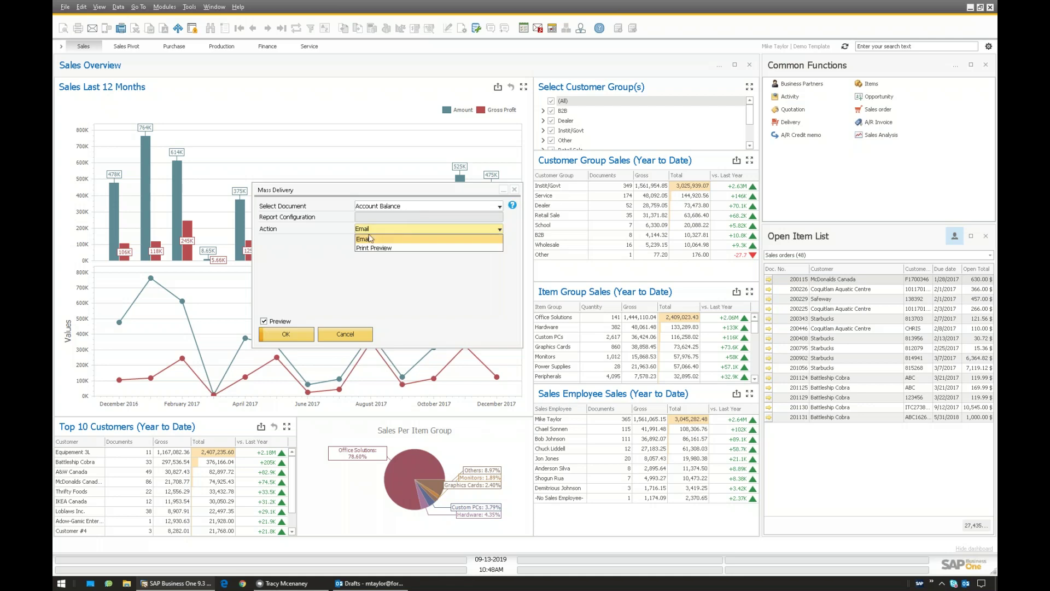
left_click(382, 237)
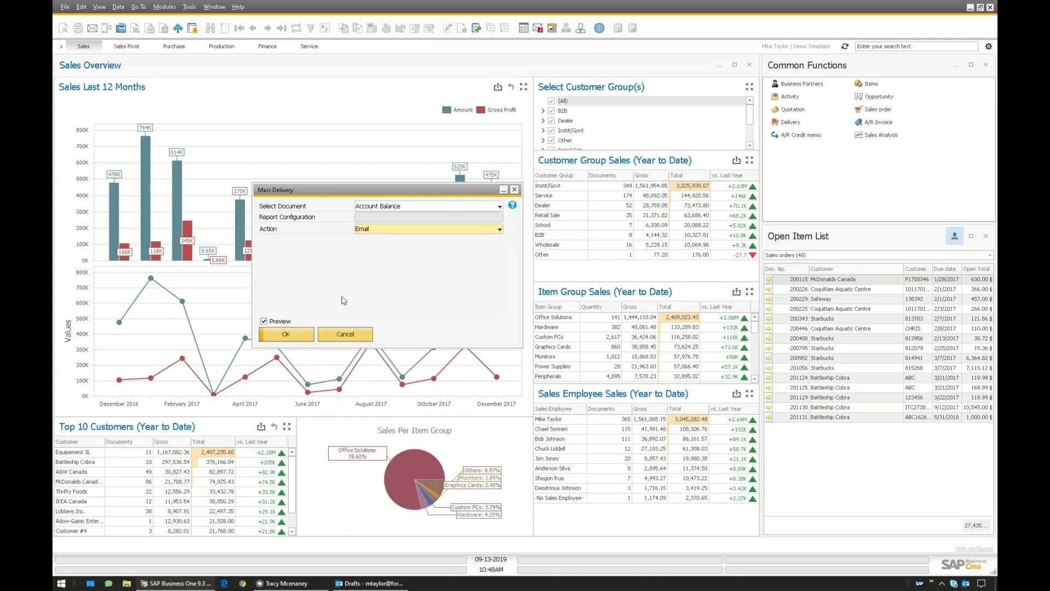
- Run the mass delivery preview, select business partner Battleship Cobra and confirm the e-mail delivery
left_click(280, 335)
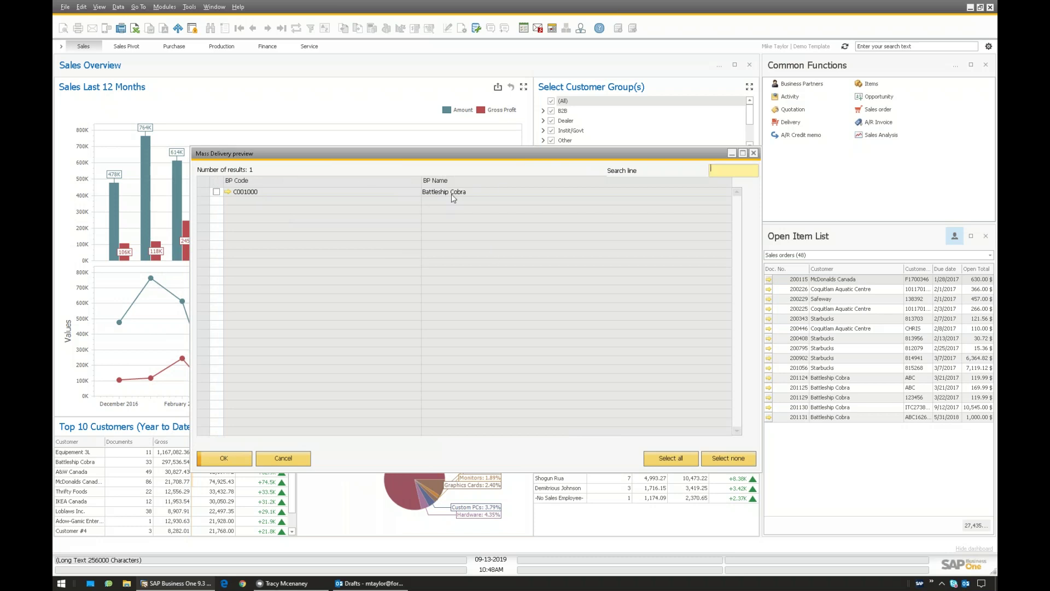
left_click(217, 192)
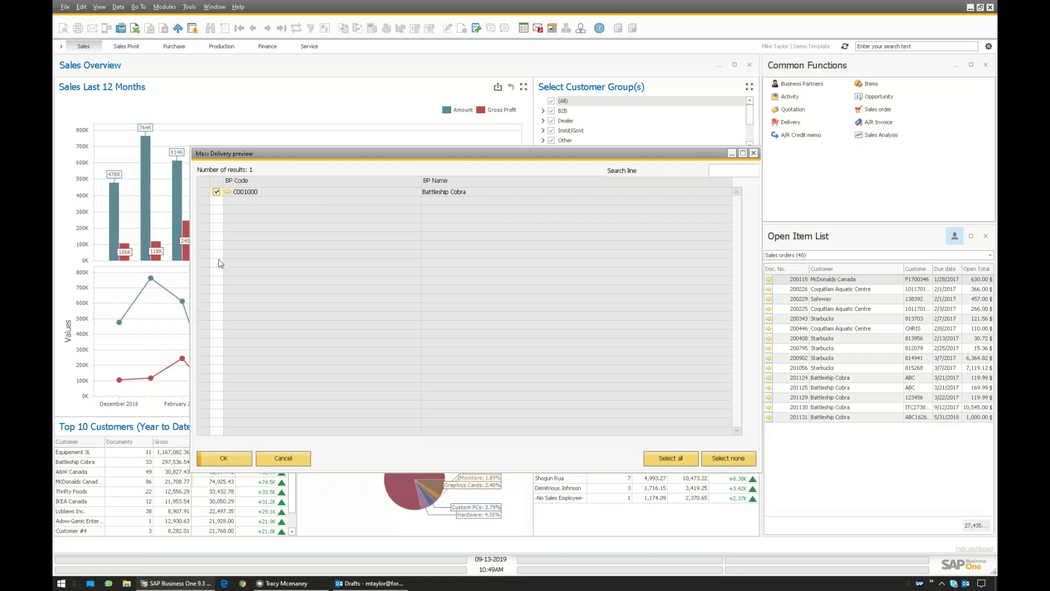
left_click(238, 458)
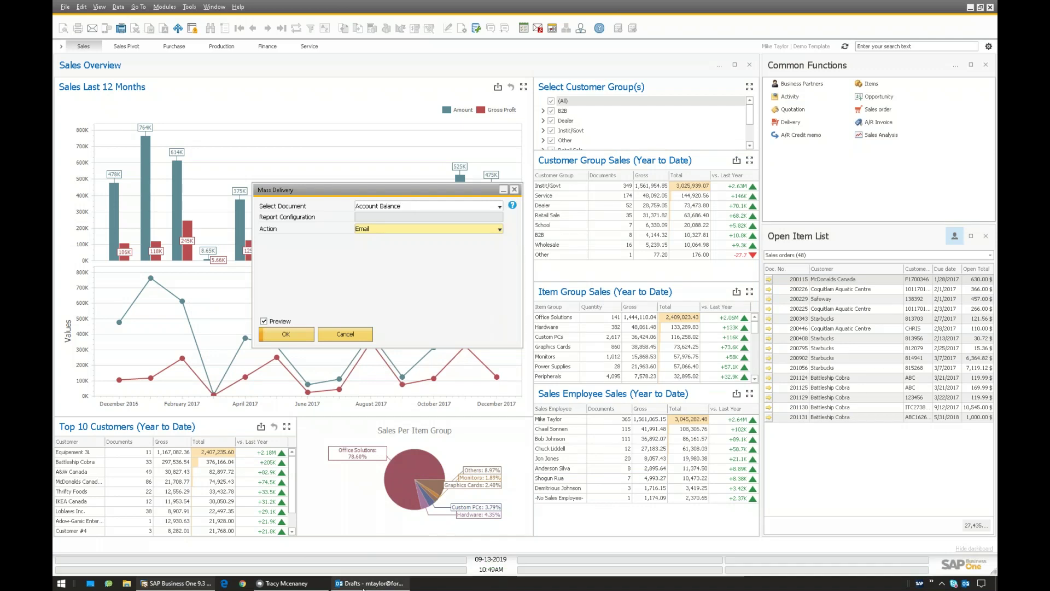
- Switch to Outlook, open the Account Balance draft, view its attached Account Balance.pdf and close the PDF
left_click(366, 584)
left_click(238, 151)
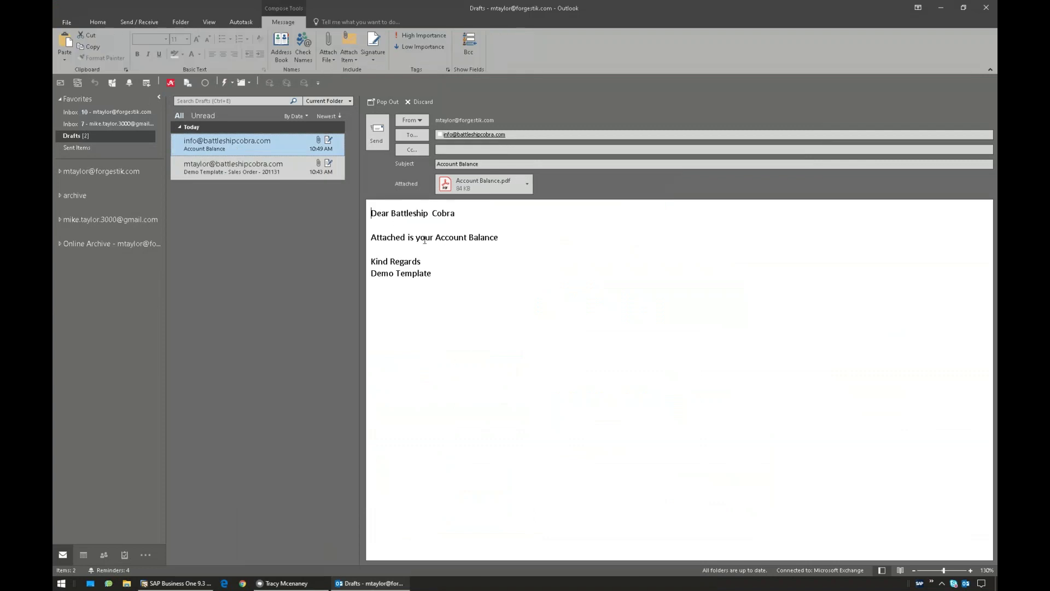
double_click(473, 185)
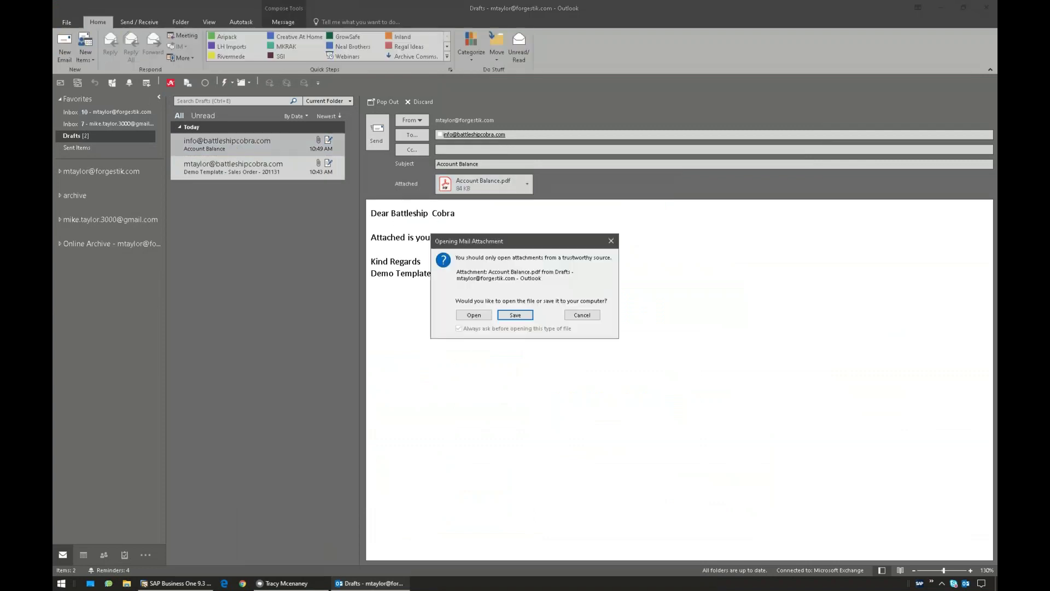
left_click(473, 315)
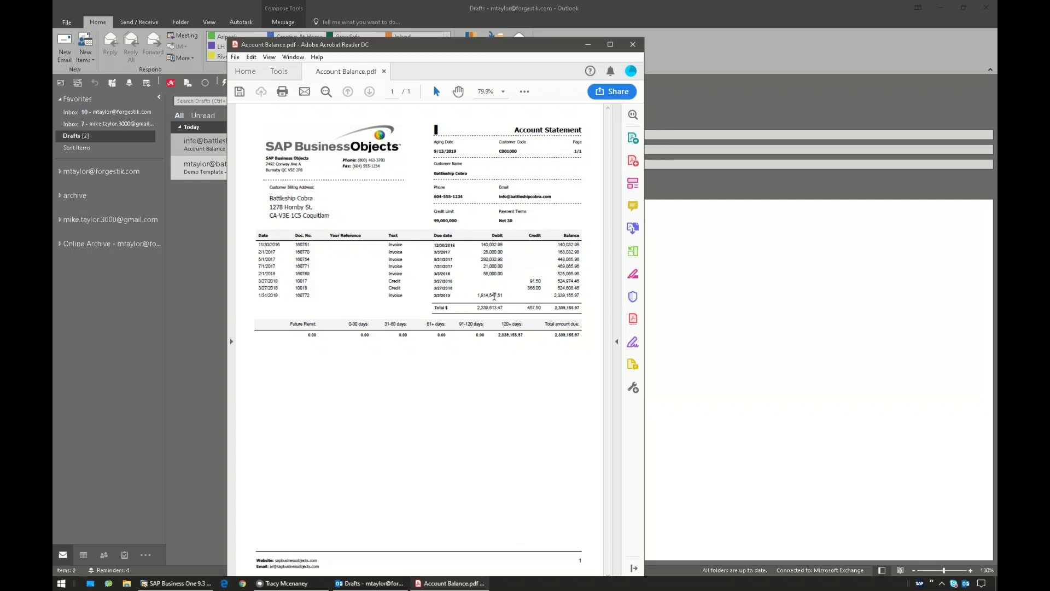
left_click(633, 44)
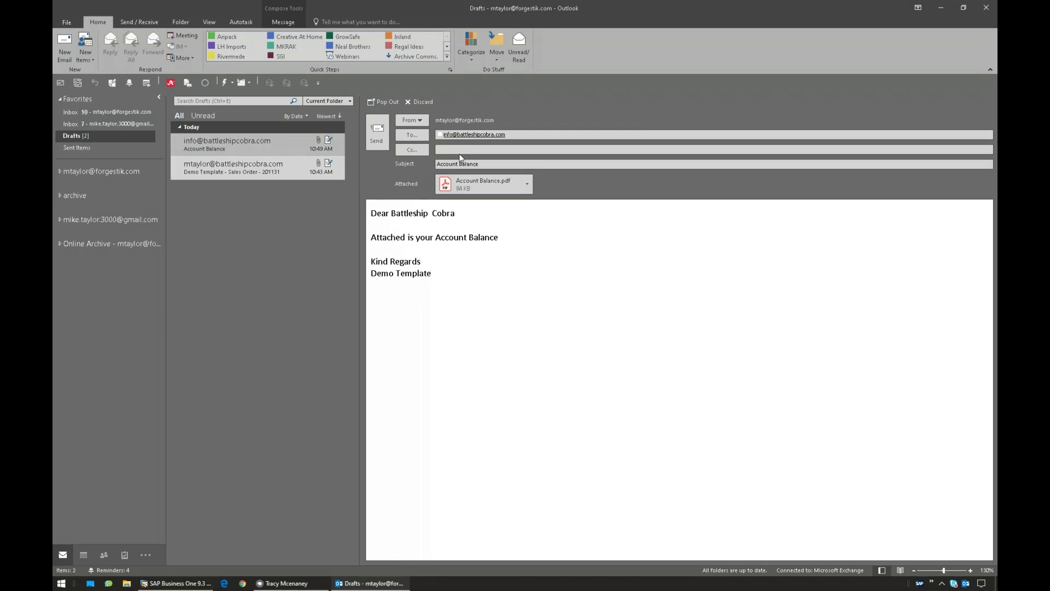
- Switch back to SAP Business One, cancel Mass Delivery and run Daily Purchase Alerts from the Purchasing - A/P module
left_click(164, 583)
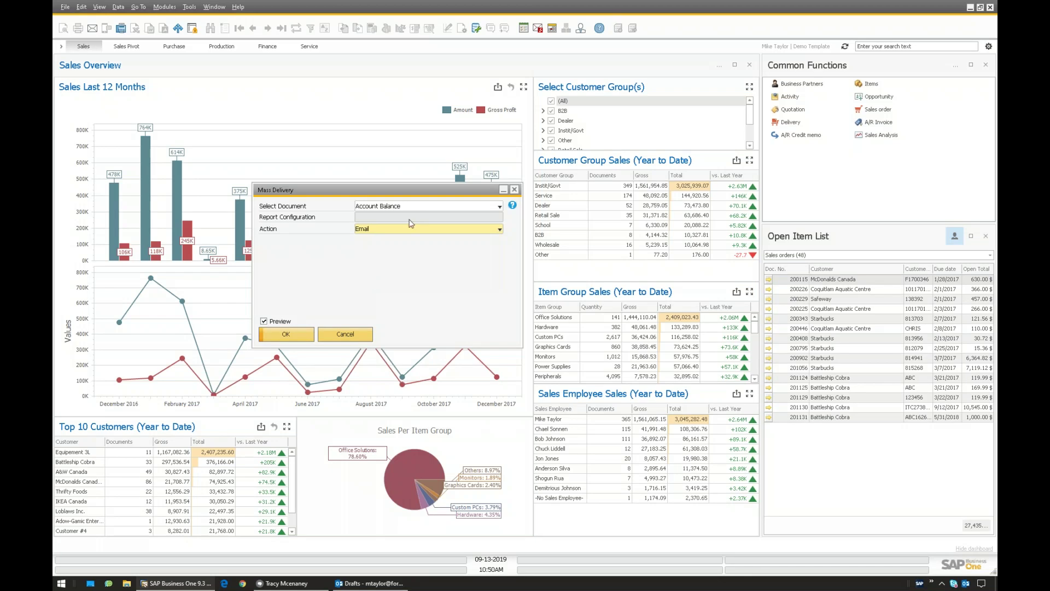
left_click(360, 335)
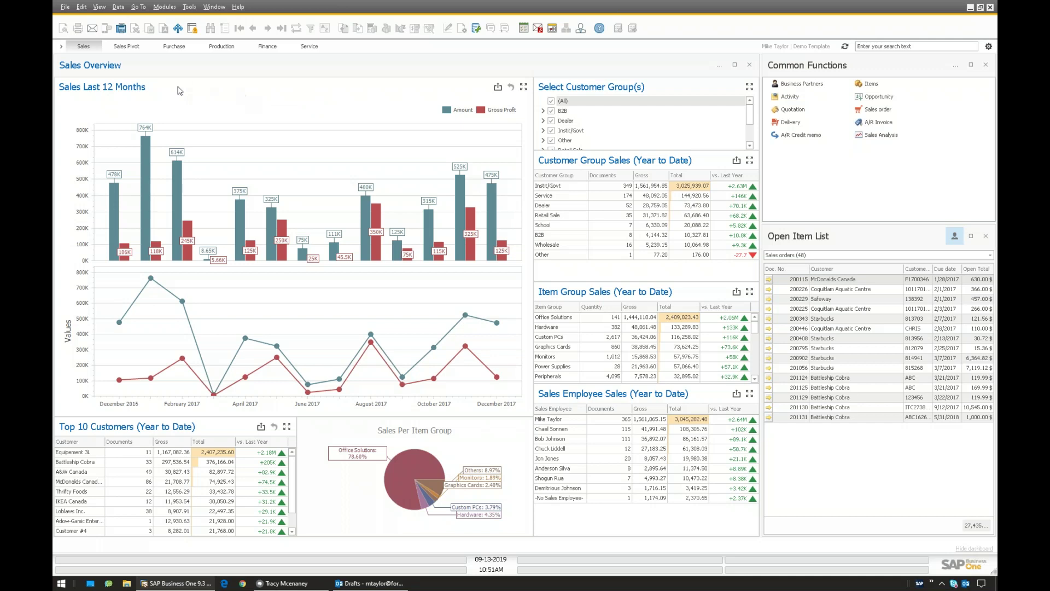
left_click(166, 7)
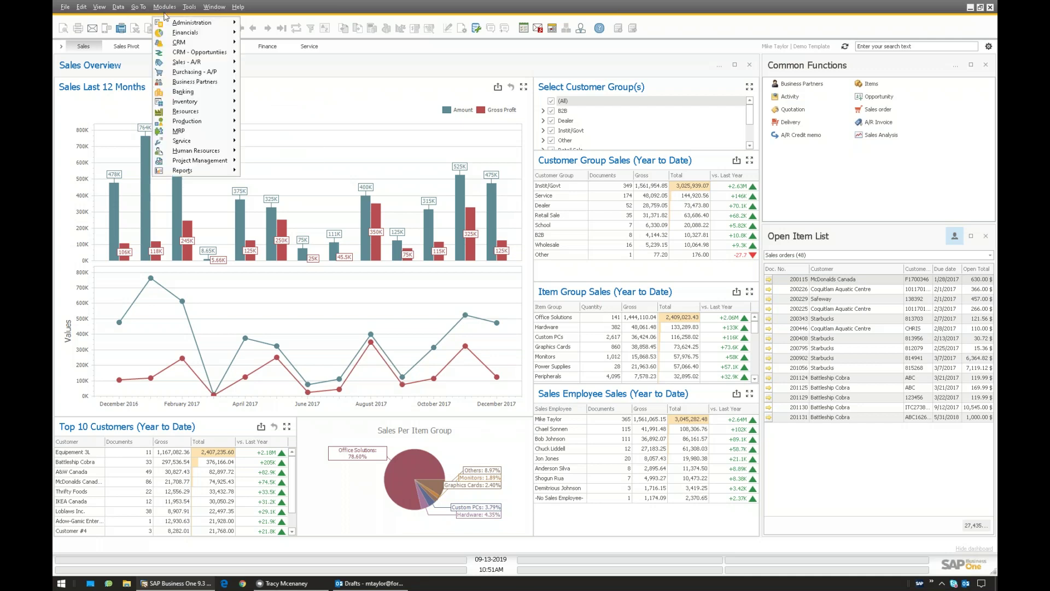
mouse_move(209, 73)
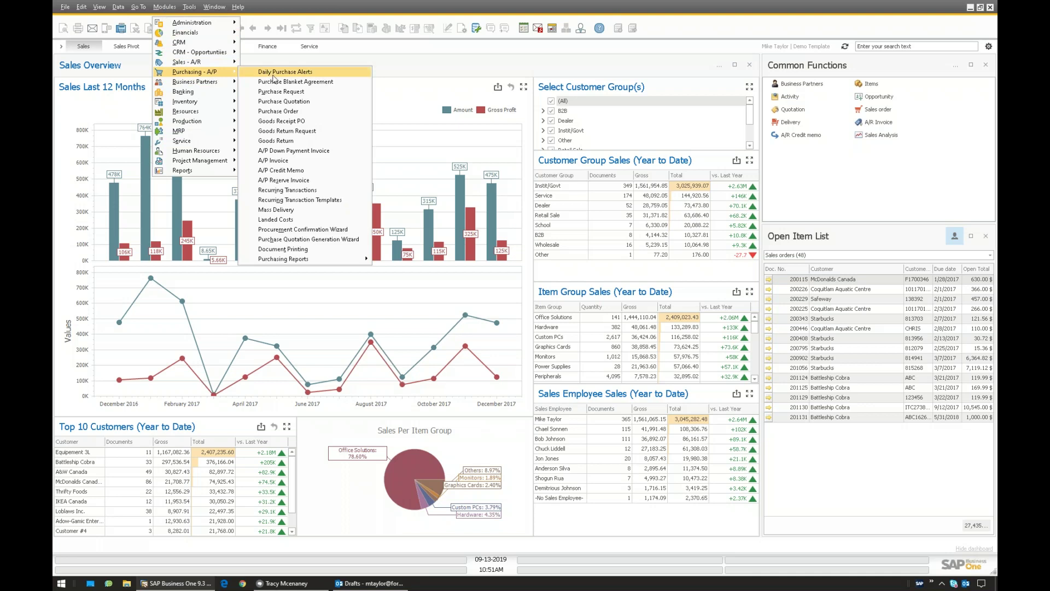
left_click(319, 76)
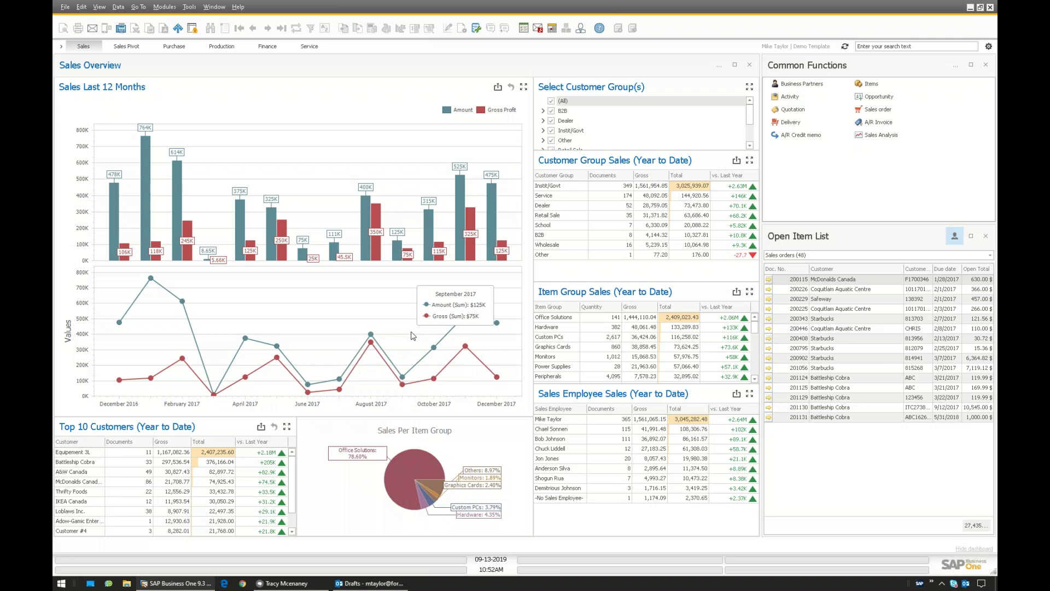
- Switch to Outlook and open the Daily Purchase Alerts draft to view the overdue and backordered purchase orders
left_click(362, 584)
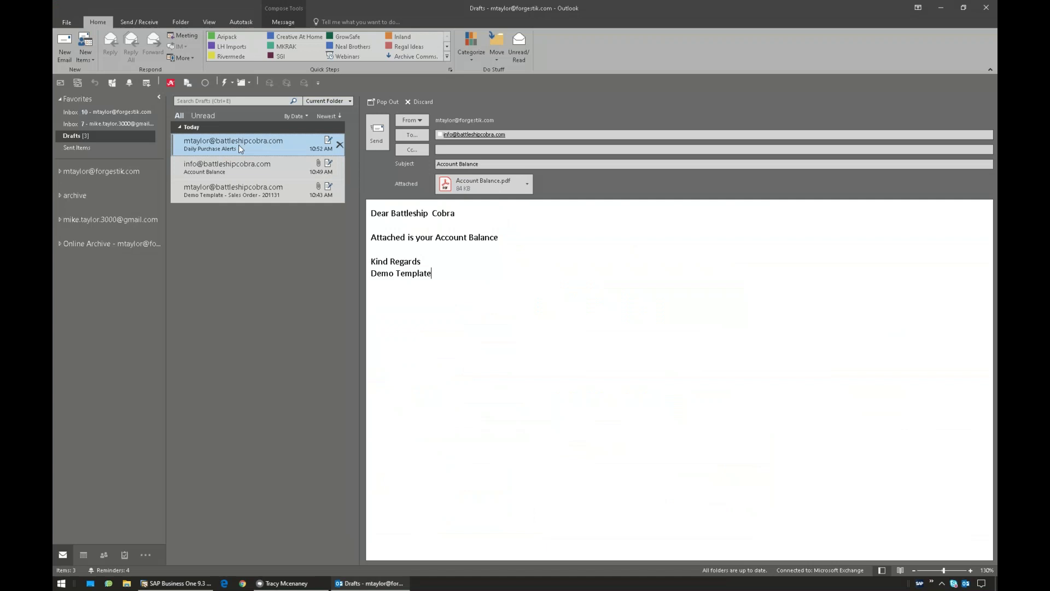
left_click(241, 145)
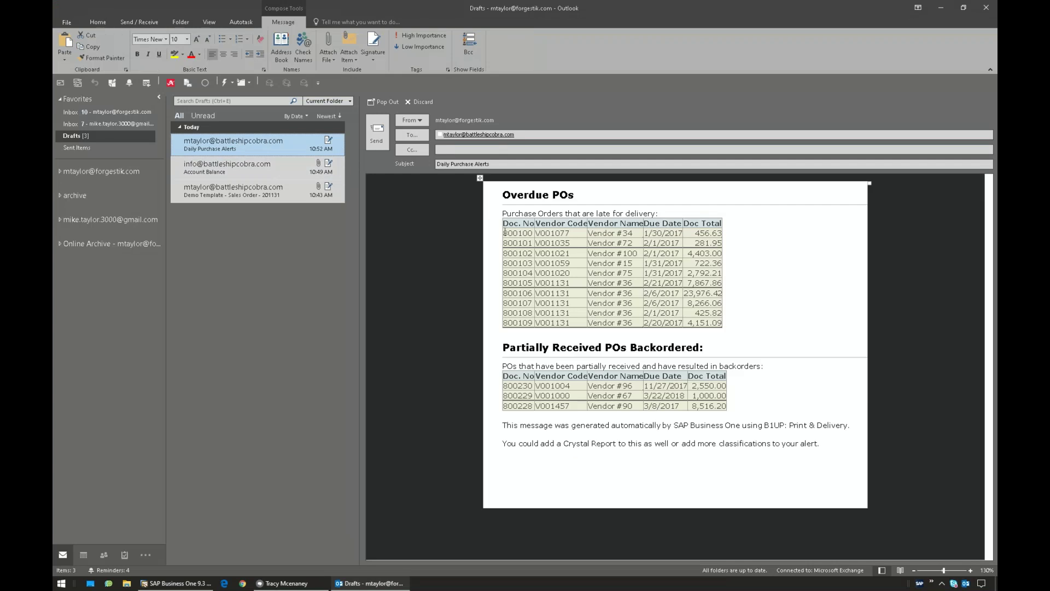